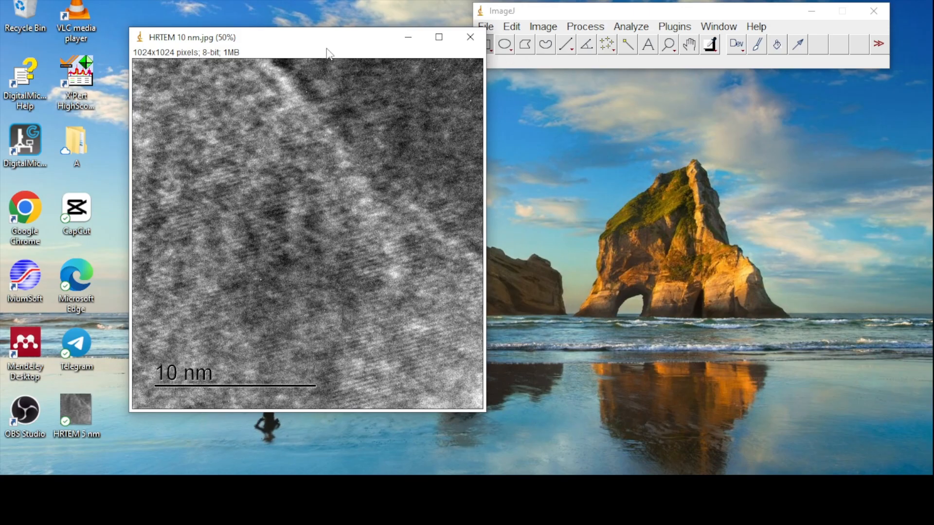
# - Remove any existing scale from the HRTEM 10 nm.jpg image through Set Scale
pyautogui.moveTo(323, 45); pyautogui.dragTo(291, 40)
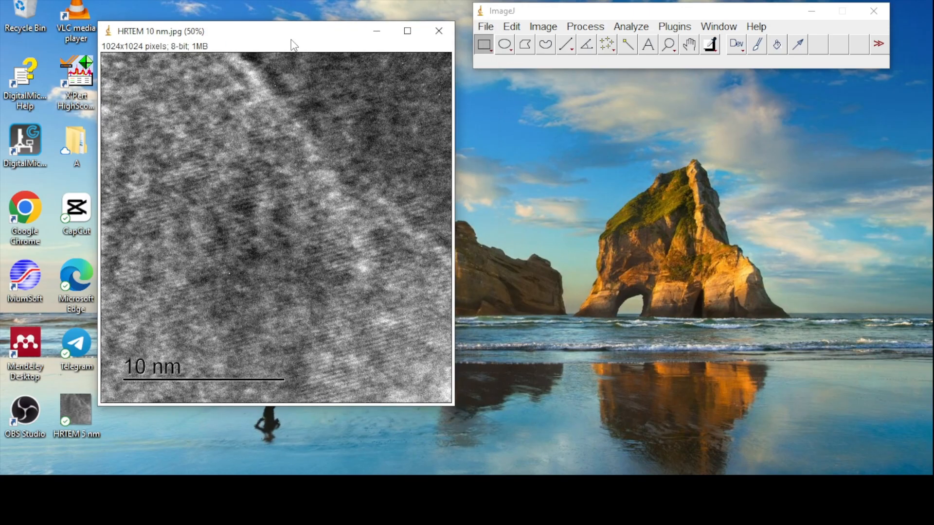
pyautogui.click(616, 27)
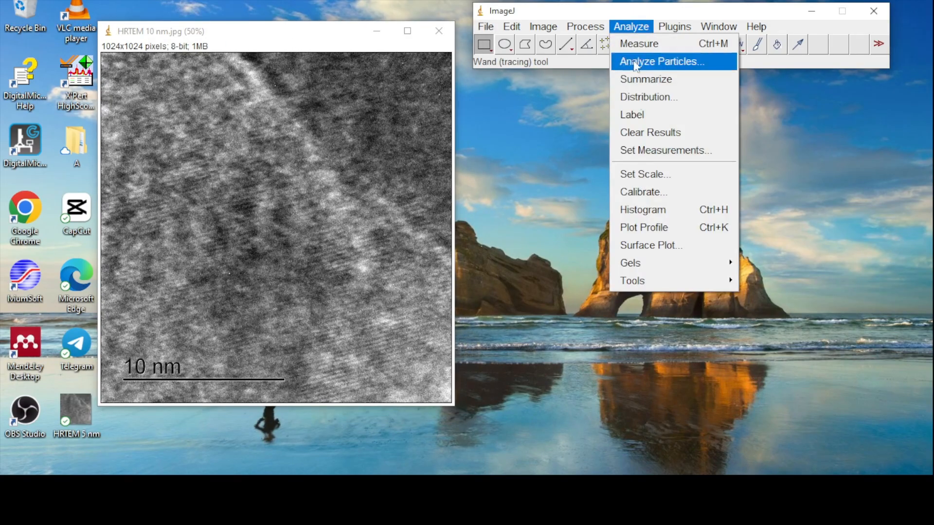
pyautogui.click(664, 179)
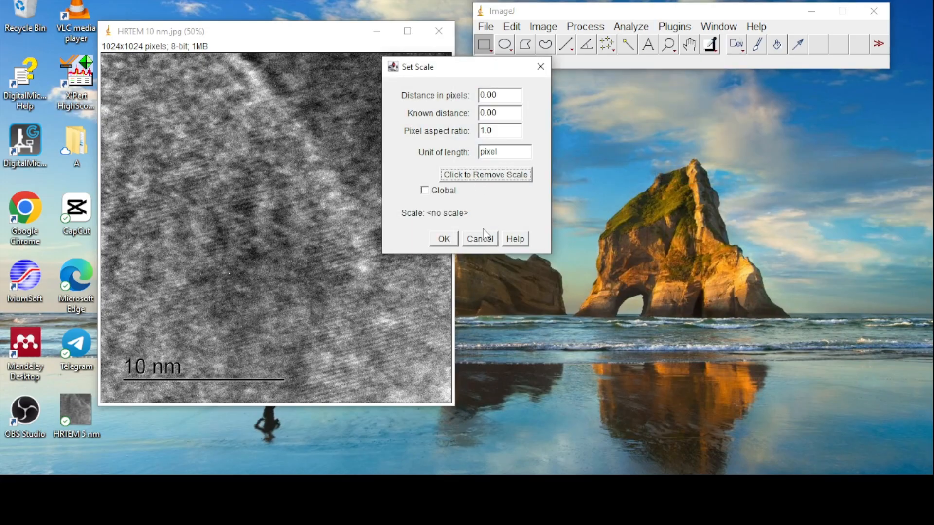
pyautogui.click(444, 239)
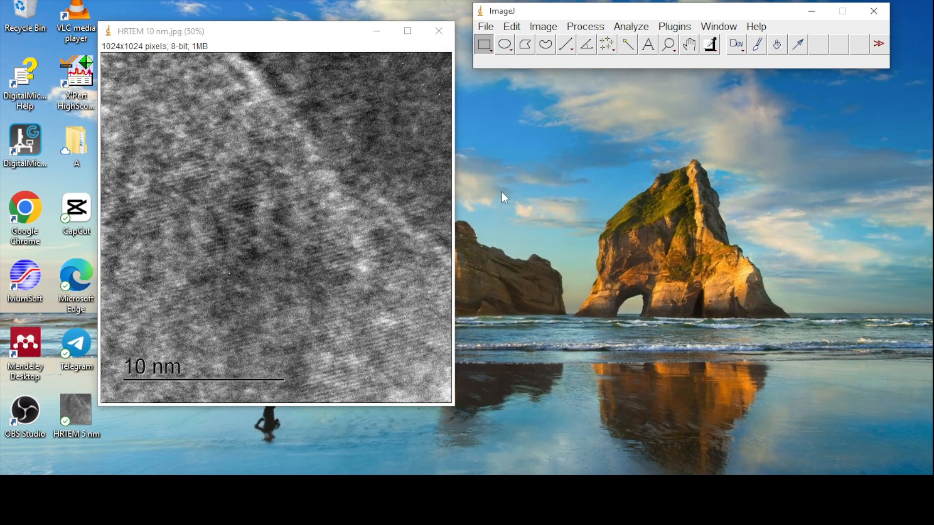
# - Trace the 10 nm scale bar with a straight line about 474 pixels long and set its known distance to 10 nm
pyautogui.click(567, 46)
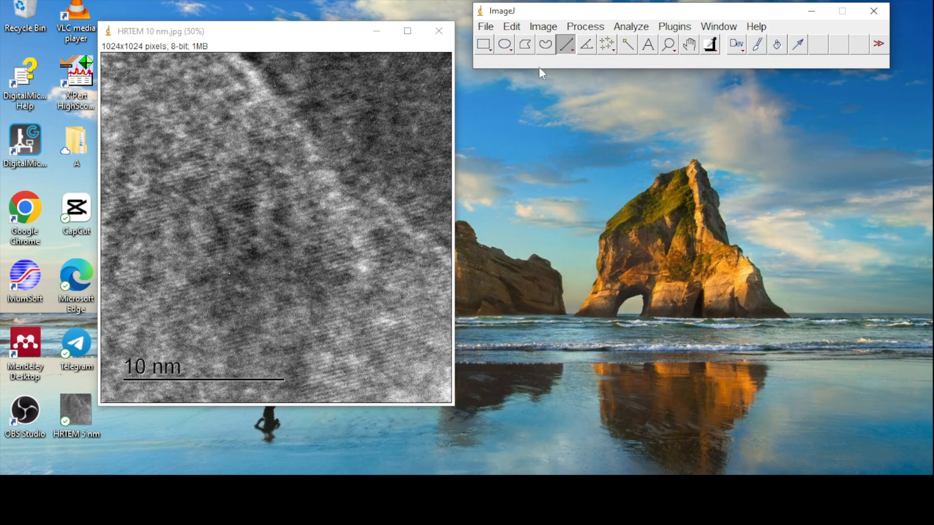
pyautogui.click(122, 380)
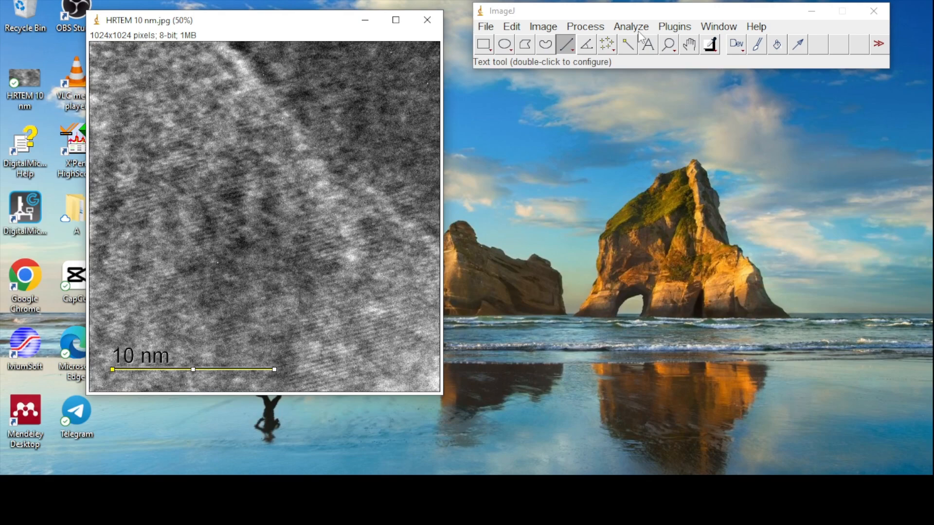
pyautogui.click(639, 29)
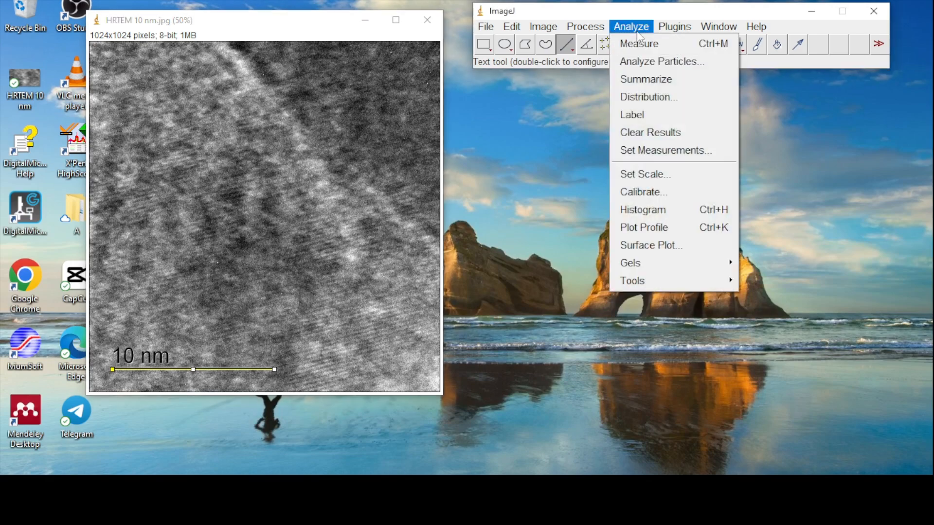
pyautogui.click(668, 174)
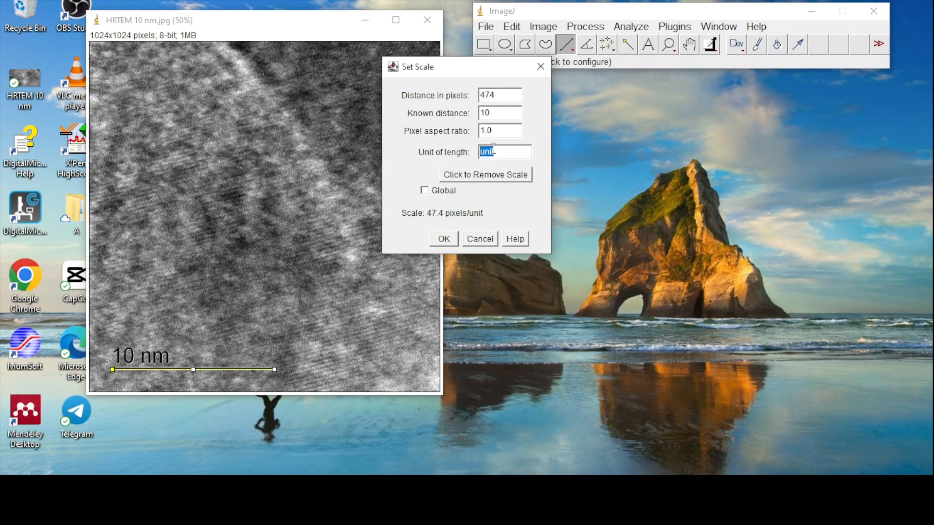
pyautogui.click(443, 239)
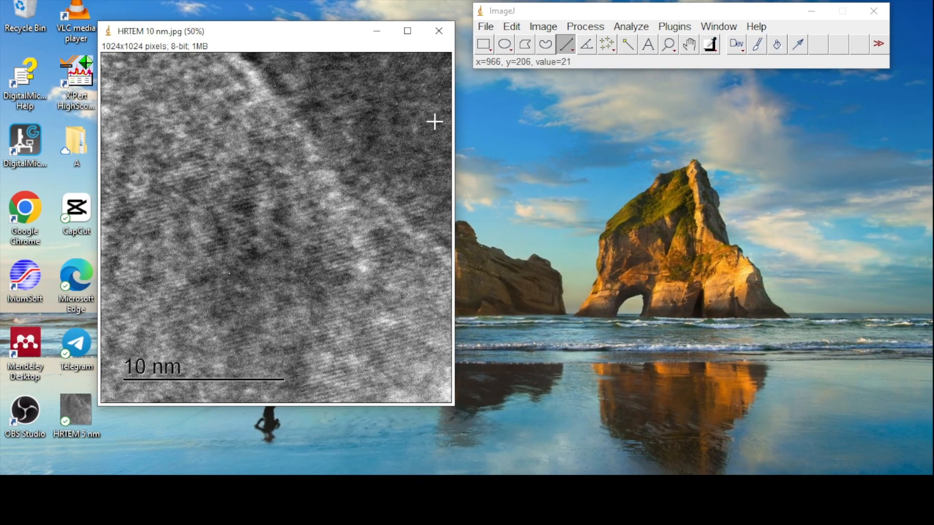
# - Crop the image to a rectangle of about 370 x 214 pixels over the lattice fringes in its lower-right part
pyautogui.click(486, 49)
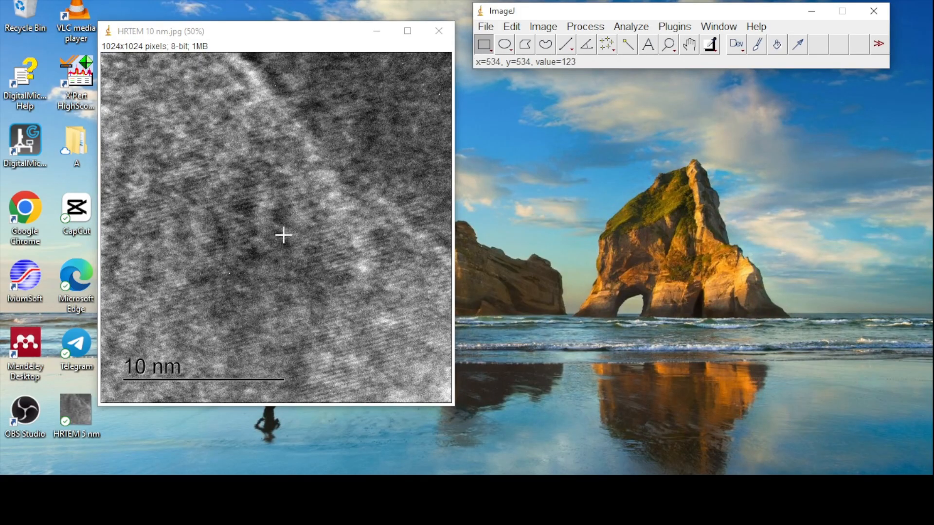
pyautogui.moveTo(292, 231); pyautogui.dragTo(302, 240)
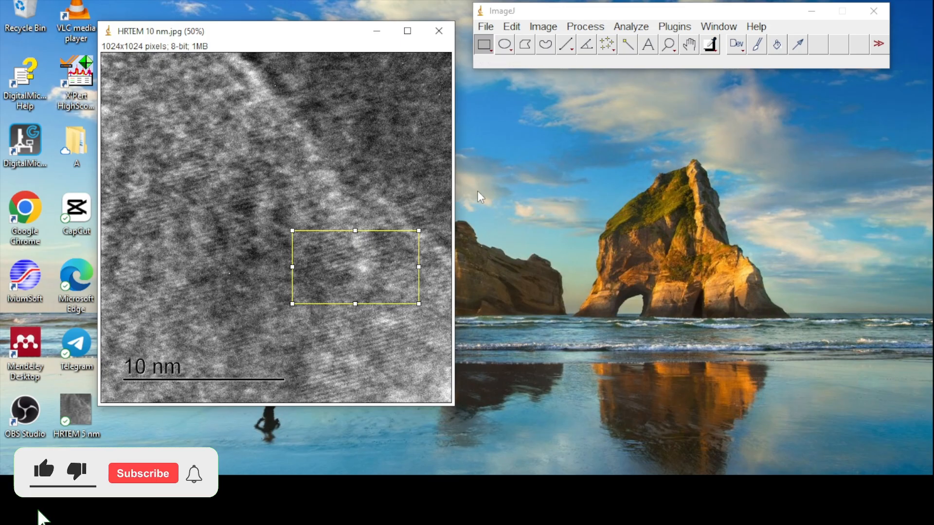
pyautogui.click(542, 28)
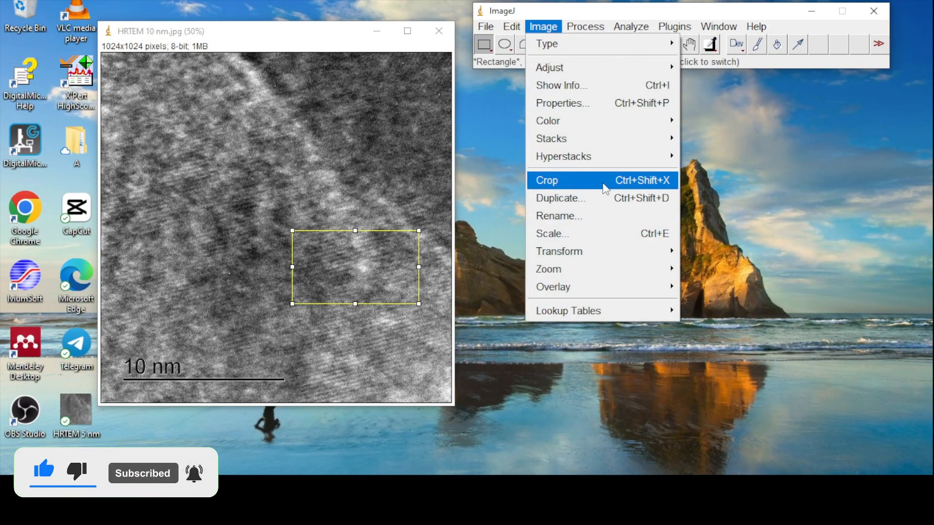
pyautogui.click(645, 188)
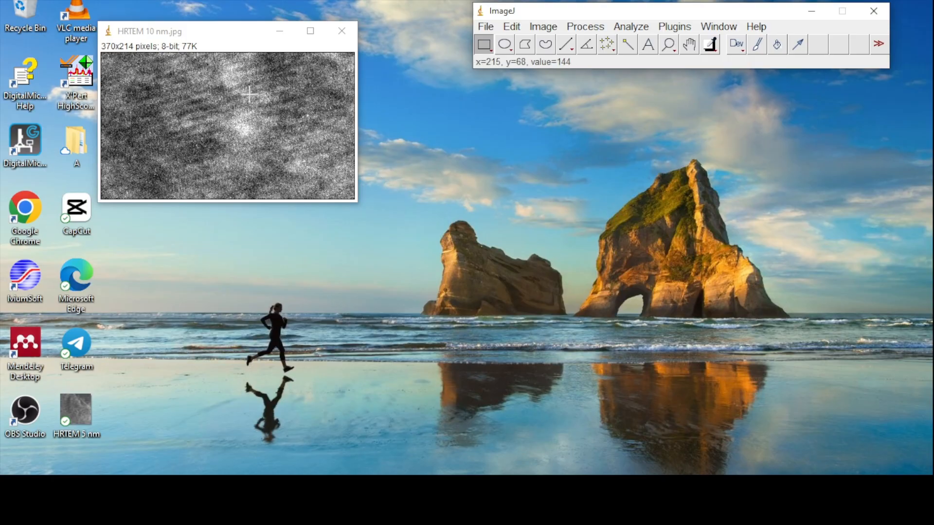
# - Compute the FFT of the cropped image and place the resulting image window over the cropped one
pyautogui.click(254, 48)
pyautogui.moveTo(247, 43); pyautogui.dragTo(249, 69)
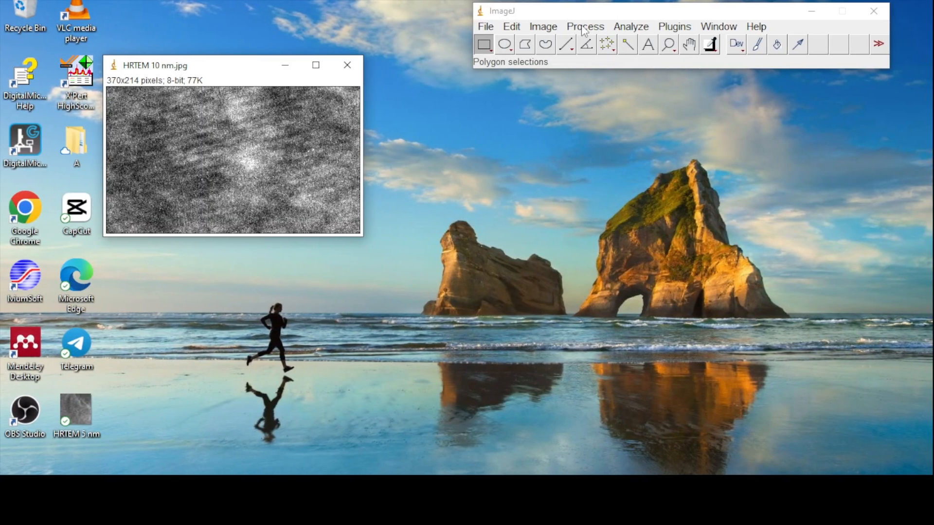
pyautogui.click(584, 28)
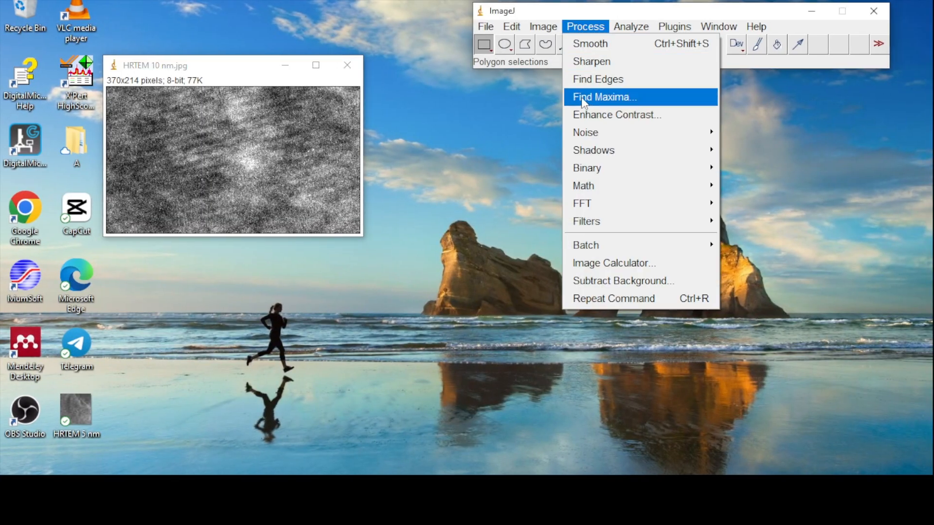
pyautogui.moveTo(670, 204)
pyautogui.click(735, 204)
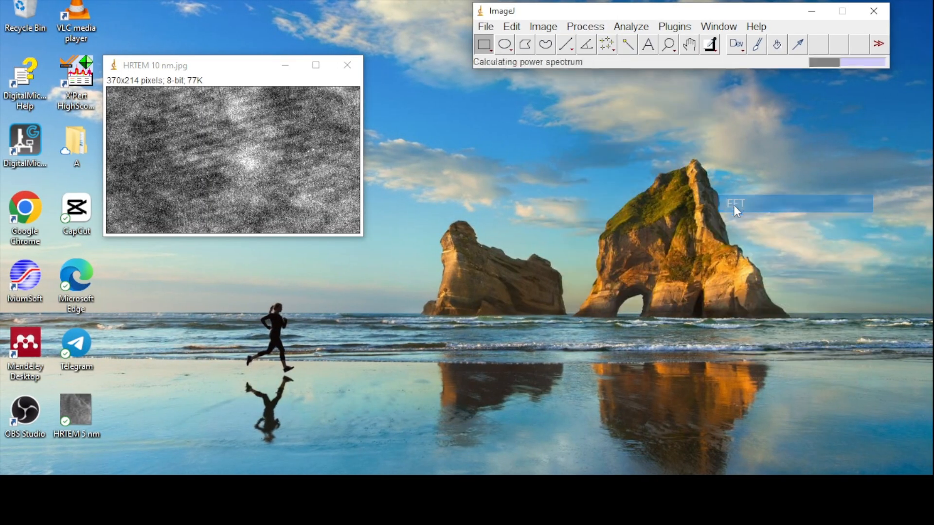
pyautogui.moveTo(699, 107); pyautogui.dragTo(316, 22)
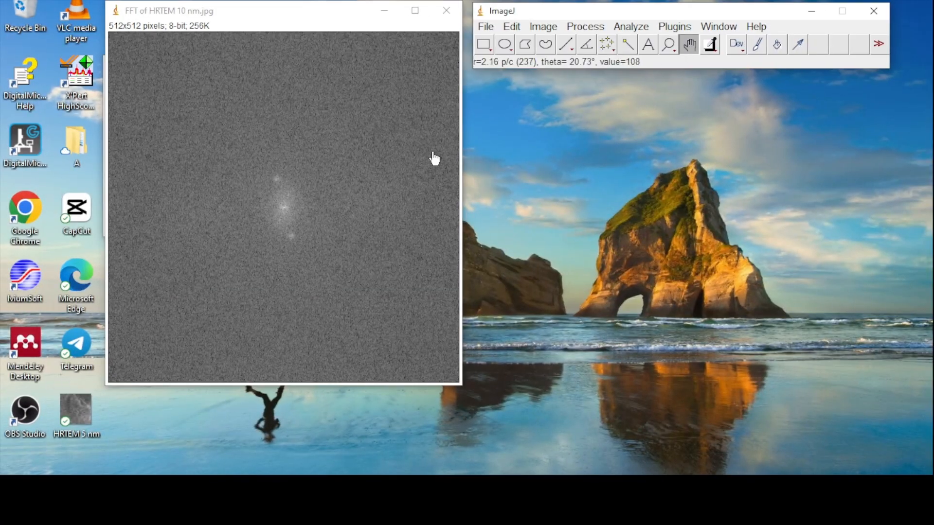
# - Enclose the bright spot above the centre of the FFT image in a small oval selection and fill it with white
pyautogui.scroll(1, 281, 187)
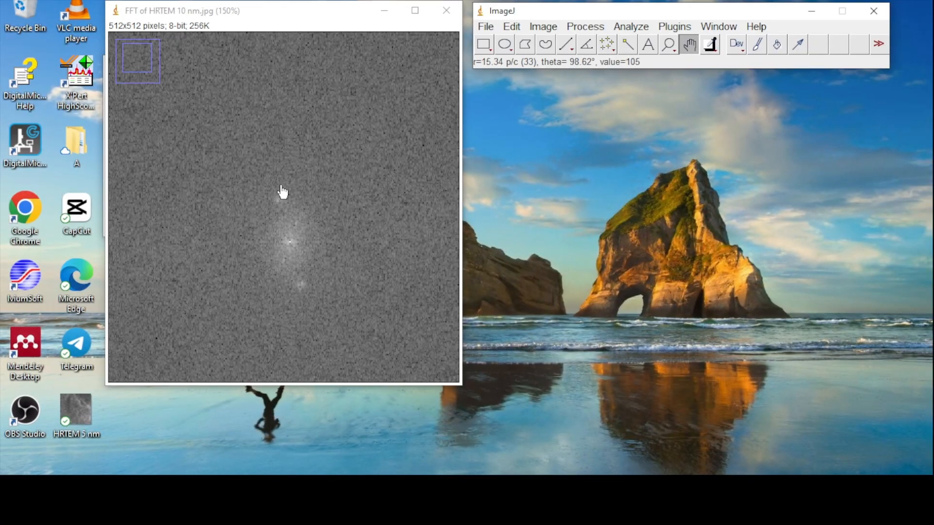
pyautogui.scroll(1, 283, 192)
pyautogui.moveTo(303, 234); pyautogui.dragTo(291, 140)
pyautogui.moveTo(314, 207)
pyautogui.mouseDown()
pyautogui.moveTo(312, 196)
pyautogui.moveTo(307, 204)
pyautogui.mouseUp()
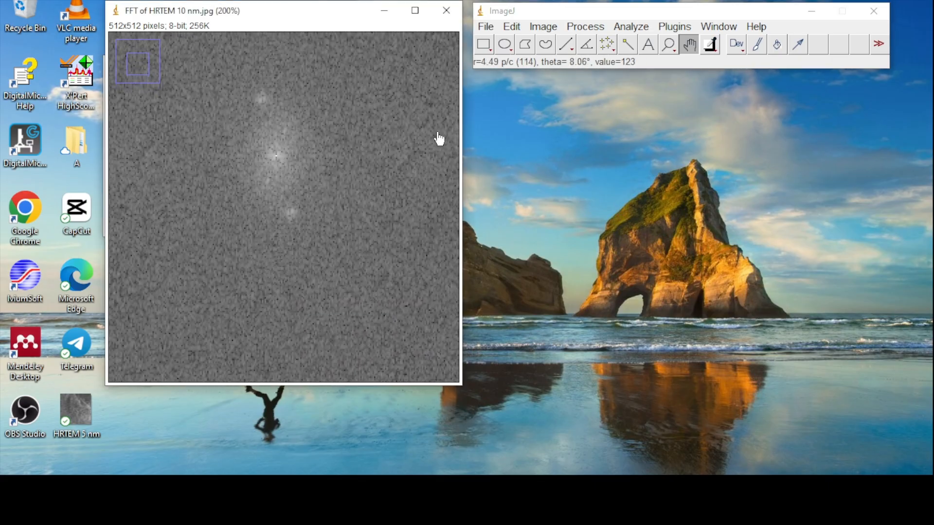
pyautogui.click(504, 47)
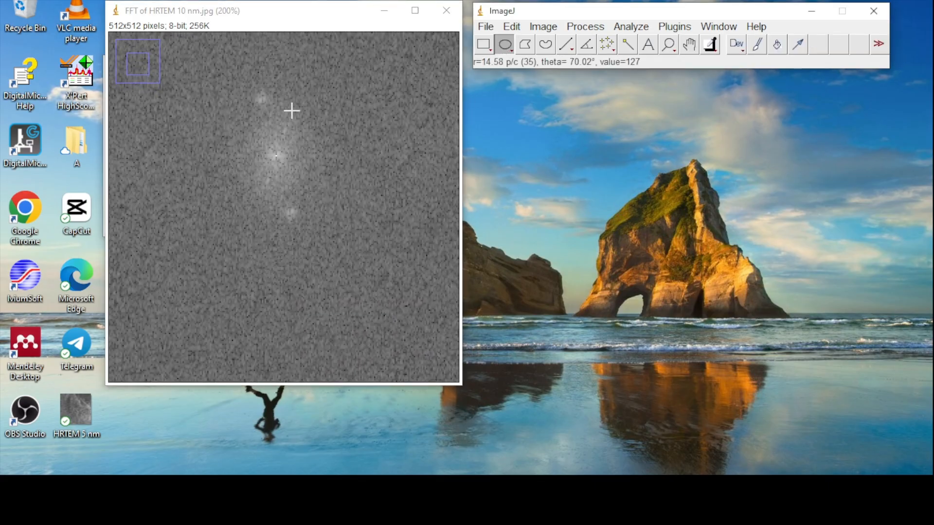
pyautogui.click(258, 96)
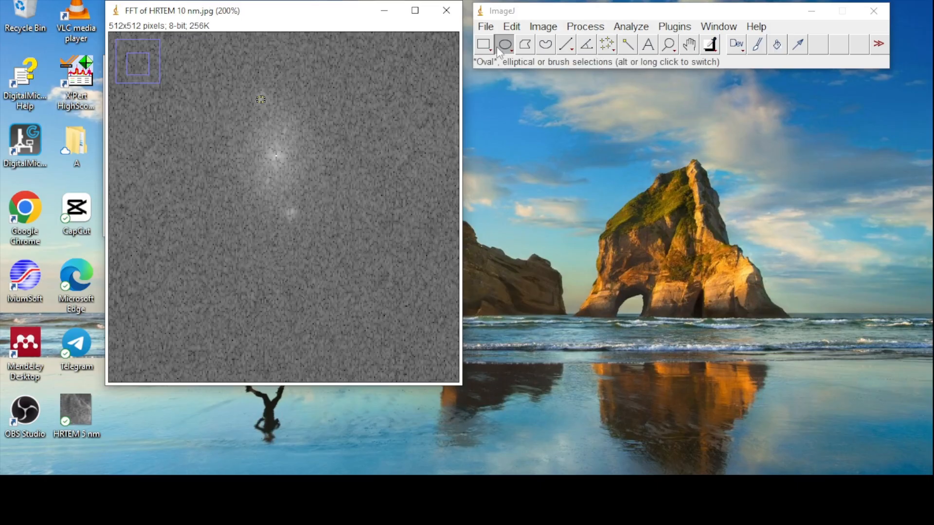
pyautogui.click(512, 26)
pyautogui.click(555, 197)
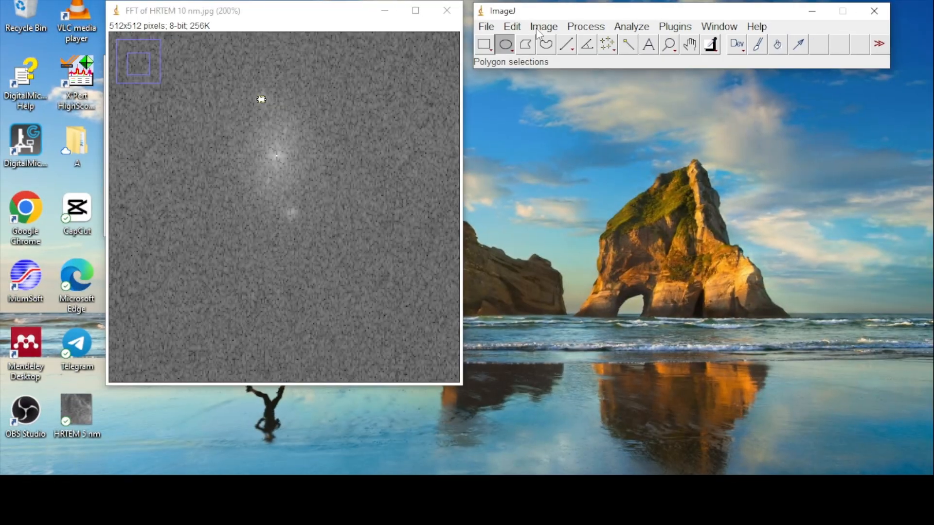
# - Run the Inverse FFT on the masked FFT image and move the resulting image over the FFT window
pyautogui.click(586, 27)
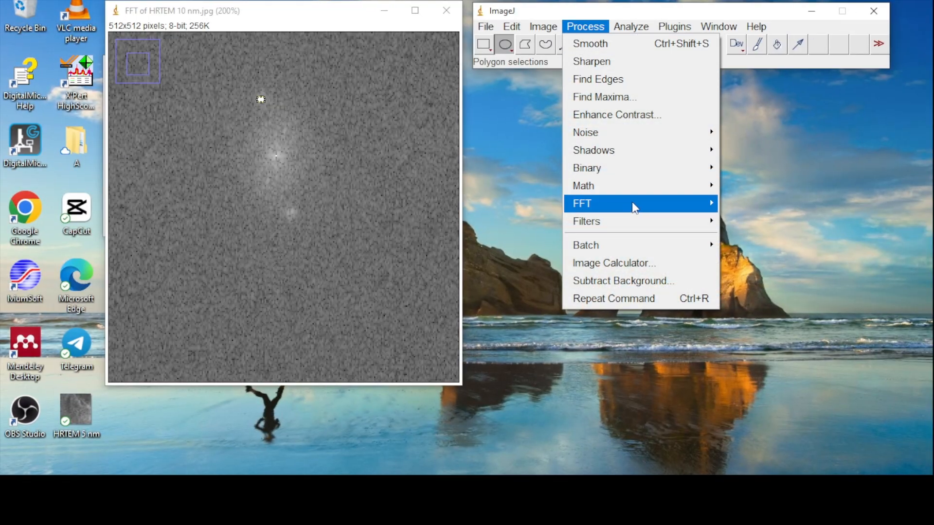
pyautogui.moveTo(632, 204)
pyautogui.click(749, 223)
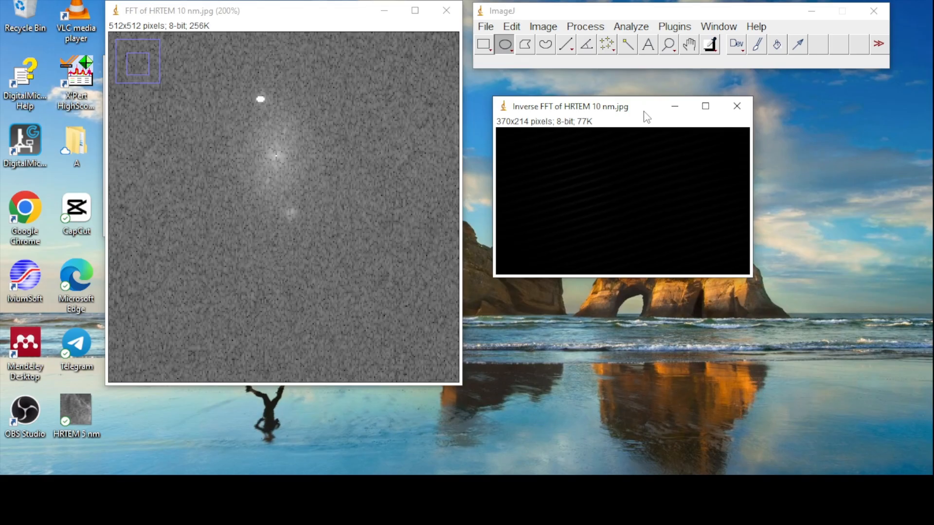
pyautogui.moveTo(644, 113)
pyautogui.mouseDown()
pyautogui.moveTo(331, 71)
pyautogui.moveTo(310, 55)
pyautogui.moveTo(304, 63)
pyautogui.mouseUp()
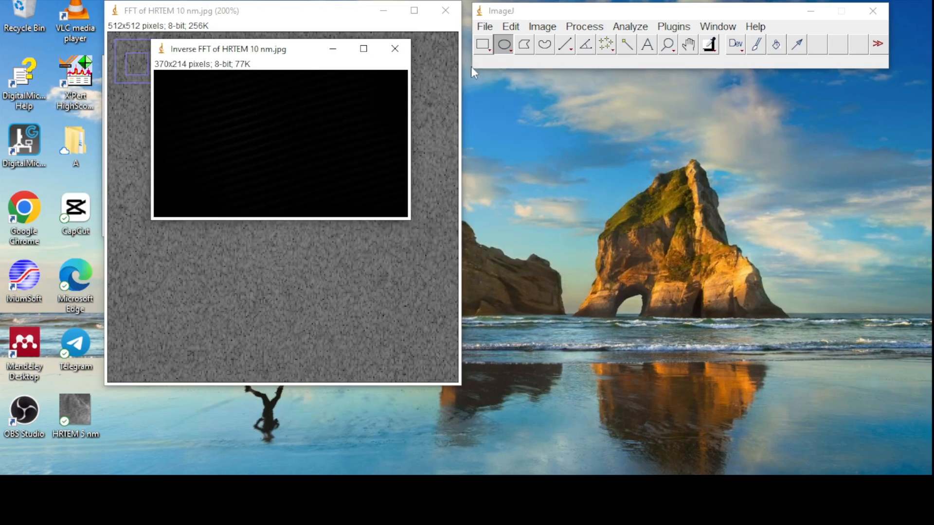
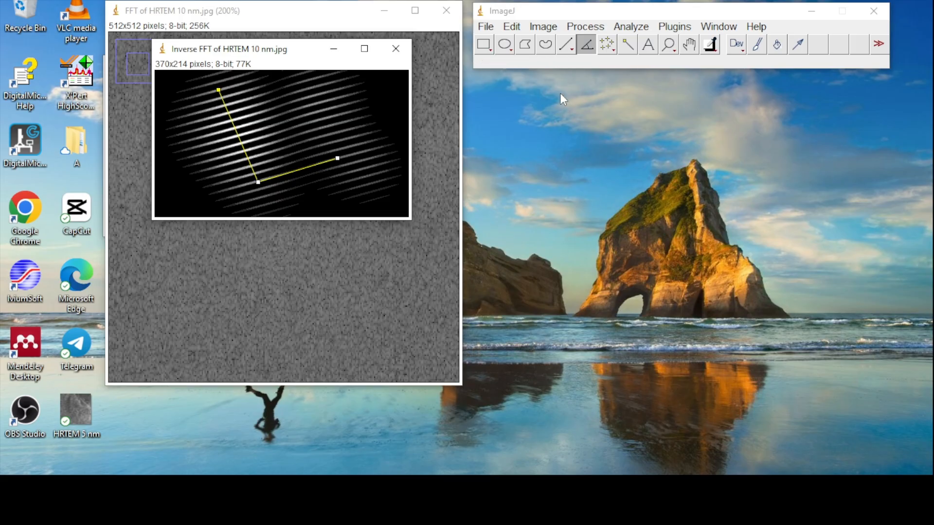
# - Draw the angle lines permanently onto the inverse FFT image and place a straight line selection about 2.8 nm long across the fringes beside them
pyautogui.click(512, 26)
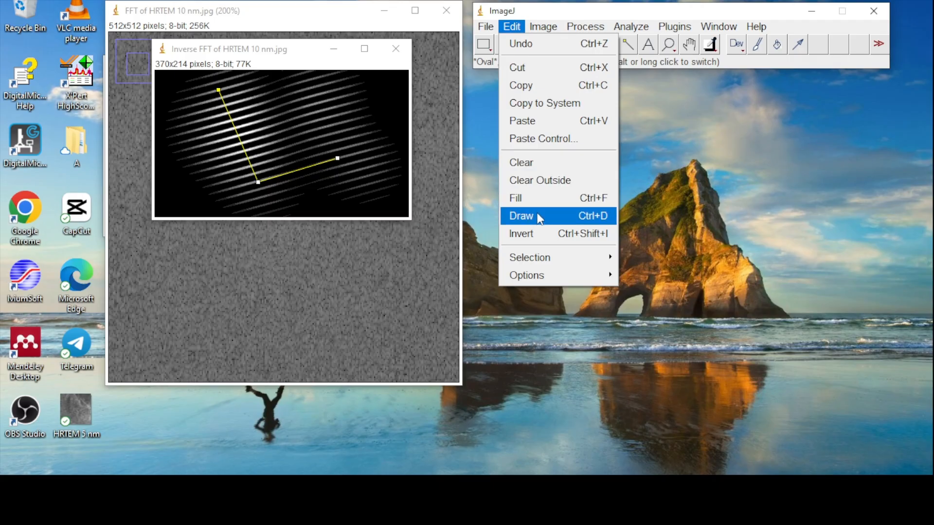
pyautogui.click(521, 216)
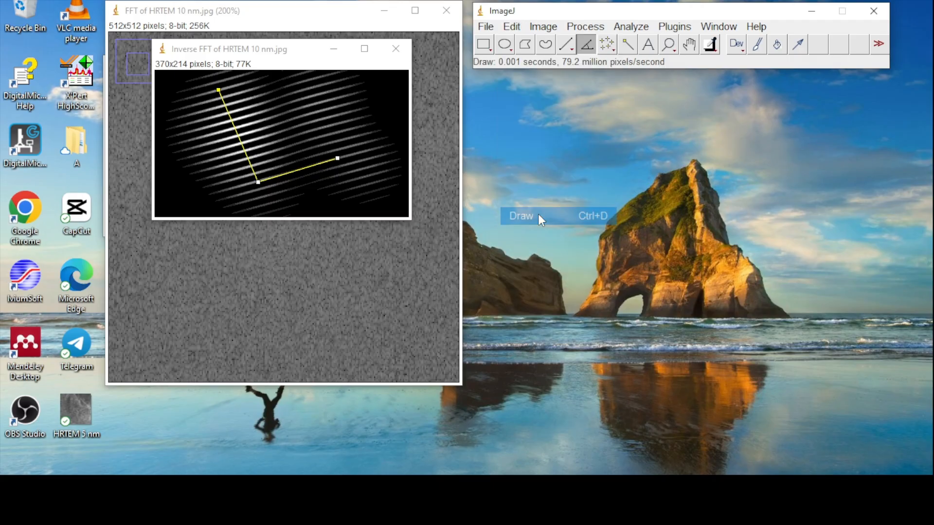
pyautogui.click(567, 44)
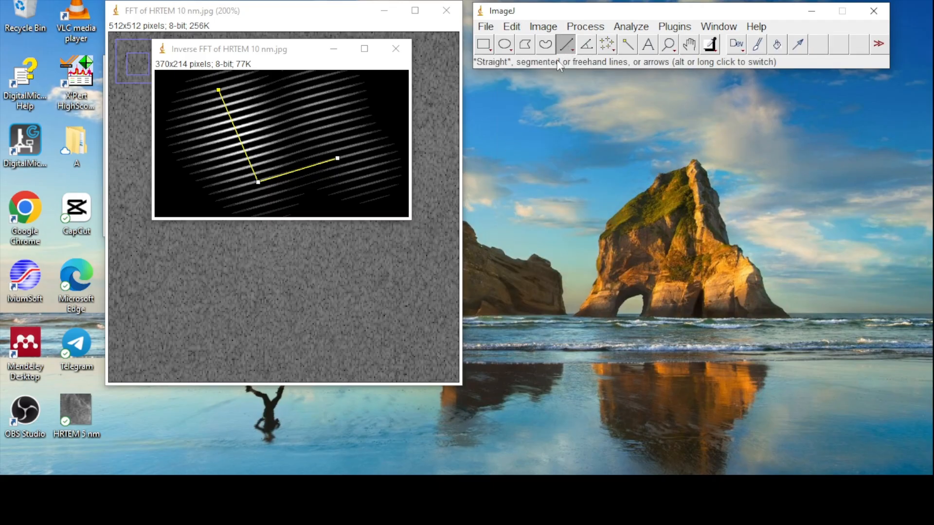
pyautogui.click(234, 94)
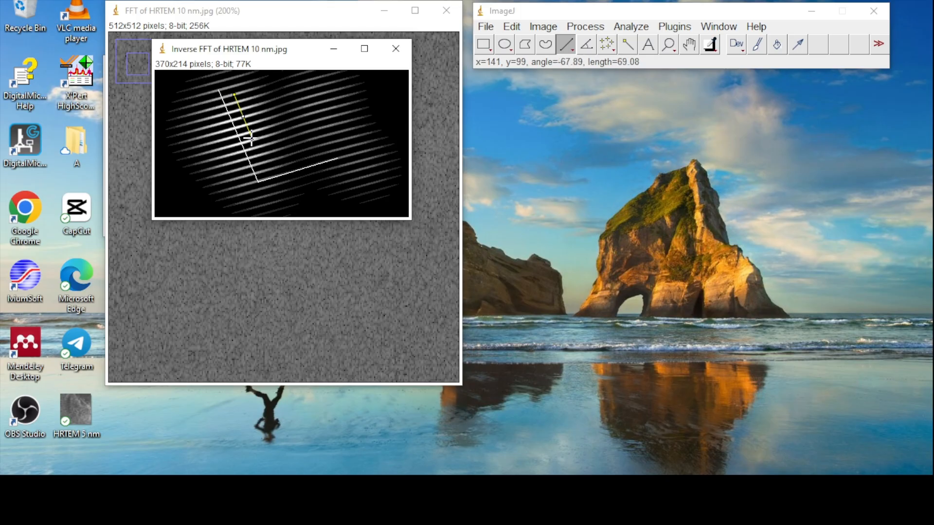
pyautogui.moveTo(251, 138); pyautogui.dragTo(258, 158)
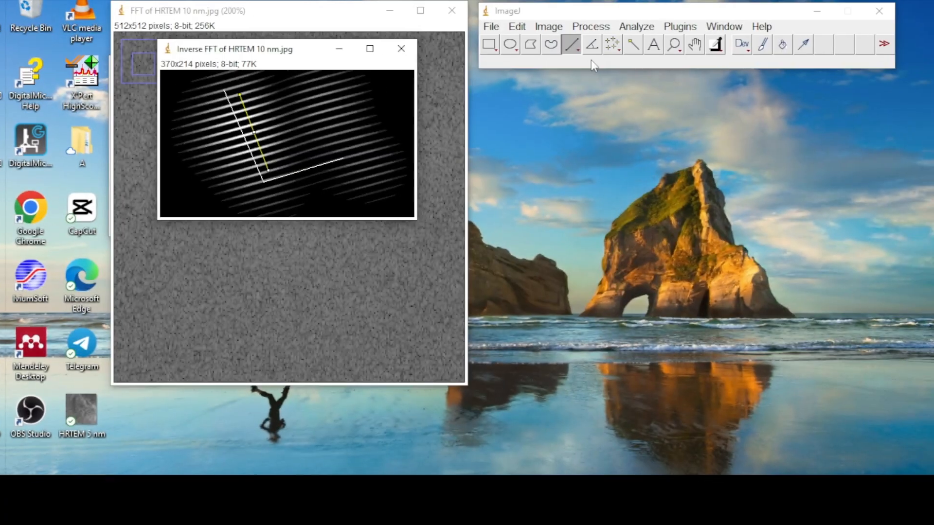
# - Plot the gray-value profile along the line selection and reposition the plot window
pyautogui.click(630, 28)
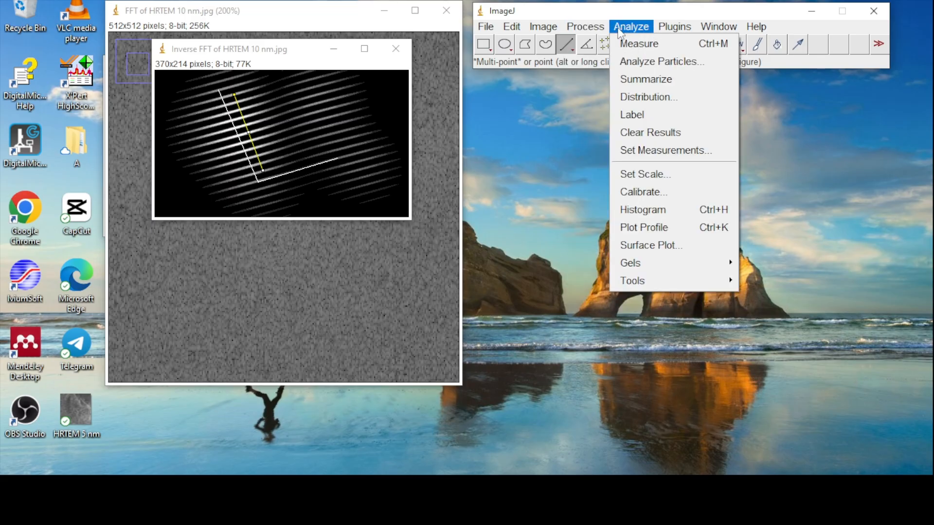
pyautogui.click(672, 228)
pyautogui.moveTo(717, 94); pyautogui.dragTo(669, 10)
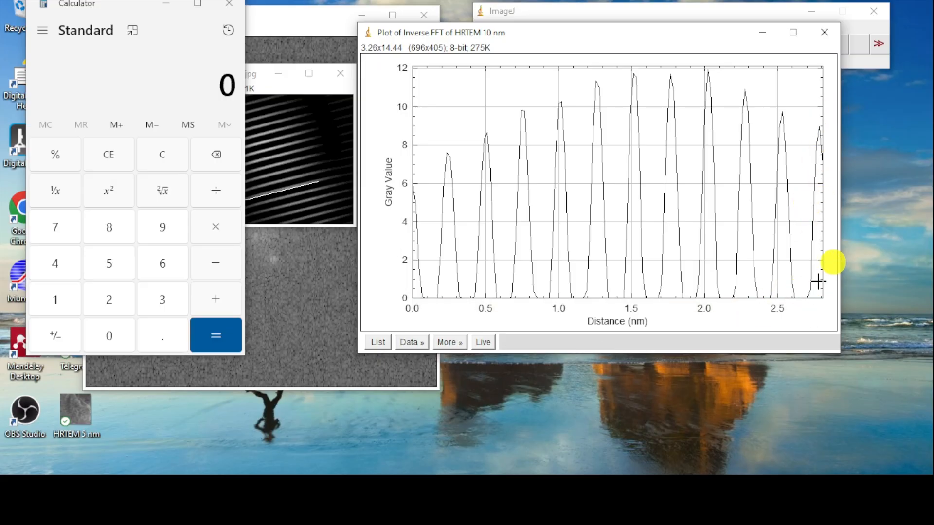
# - Copy the upper limit from the profile plot's X-axis settings and paste it into Calculator as 2.81
pyautogui.moveTo(822, 323)
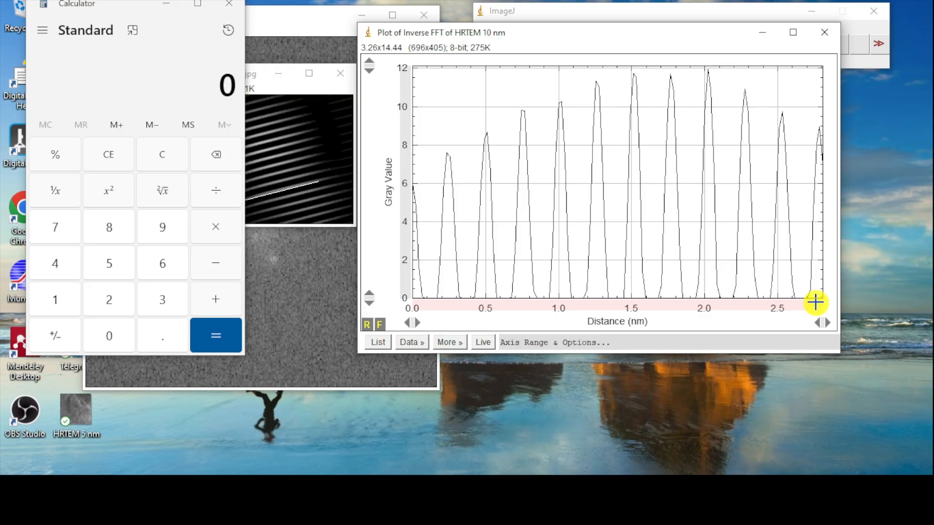
pyautogui.click(816, 302)
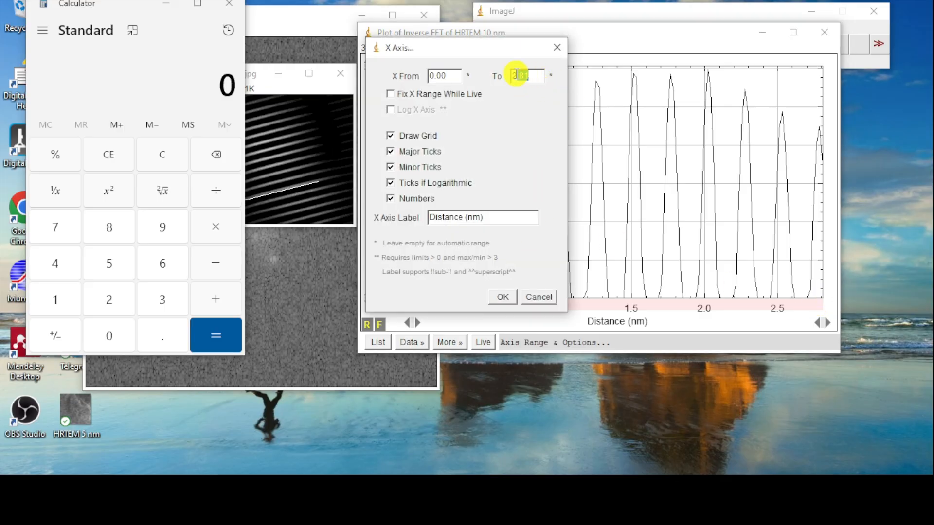
pyautogui.rightClick(520, 76)
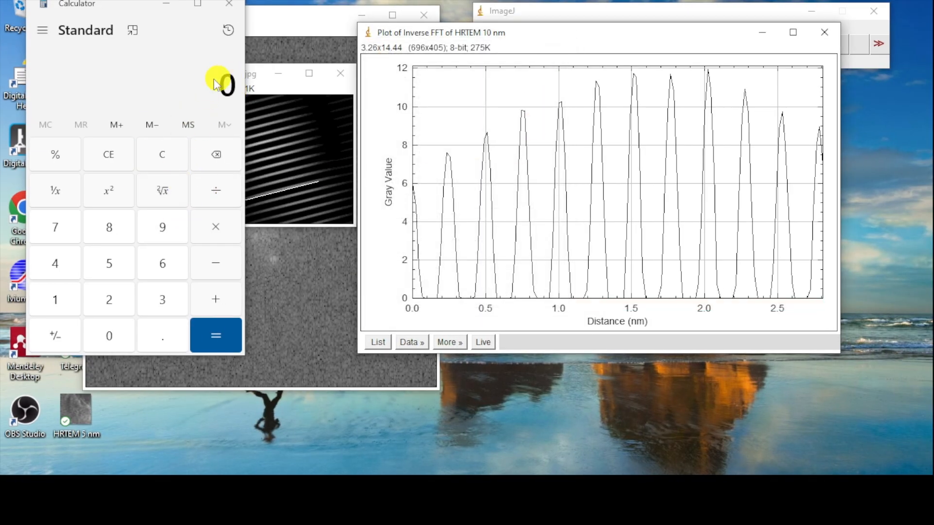
pyautogui.rightClick(179, 77)
pyautogui.click(214, 105)
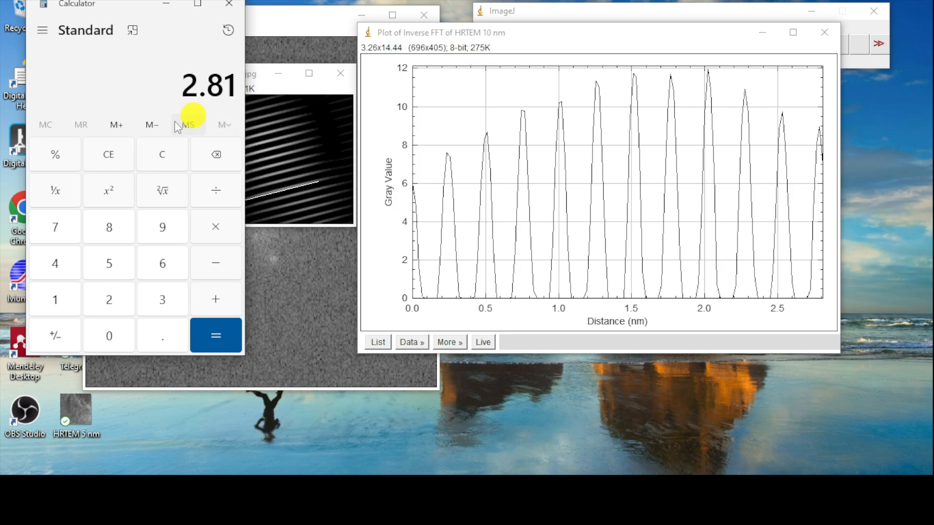
# - Divide 2.81 by 10 in Calculator and select the result
pyautogui.click(217, 194)
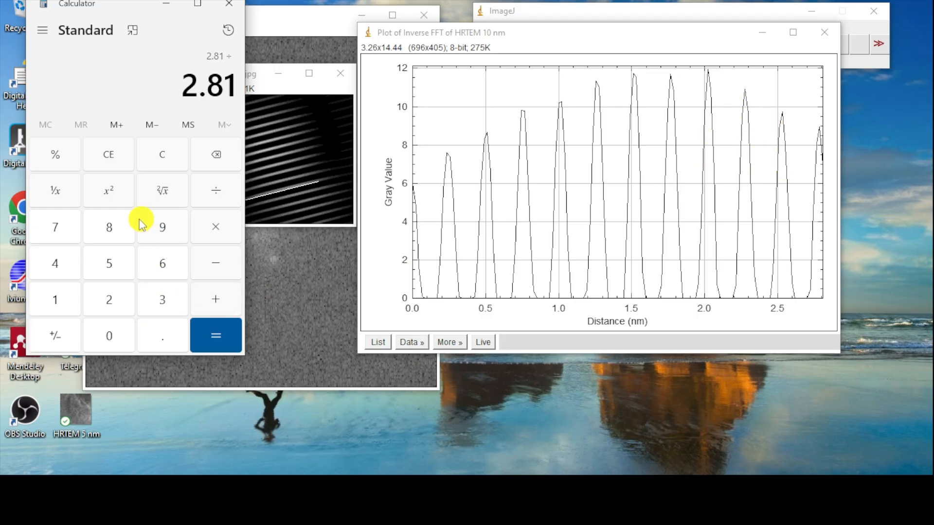
pyautogui.click(59, 298)
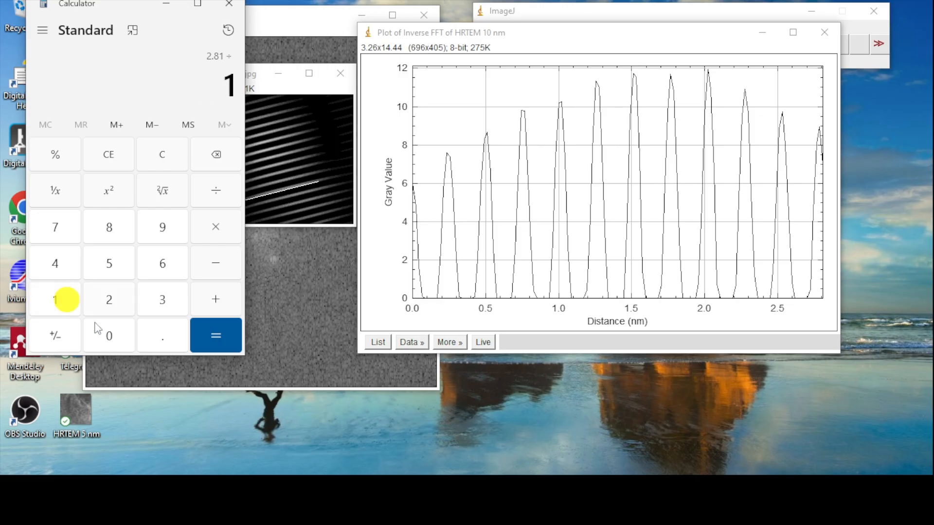
pyautogui.click(116, 341)
pyautogui.click(224, 345)
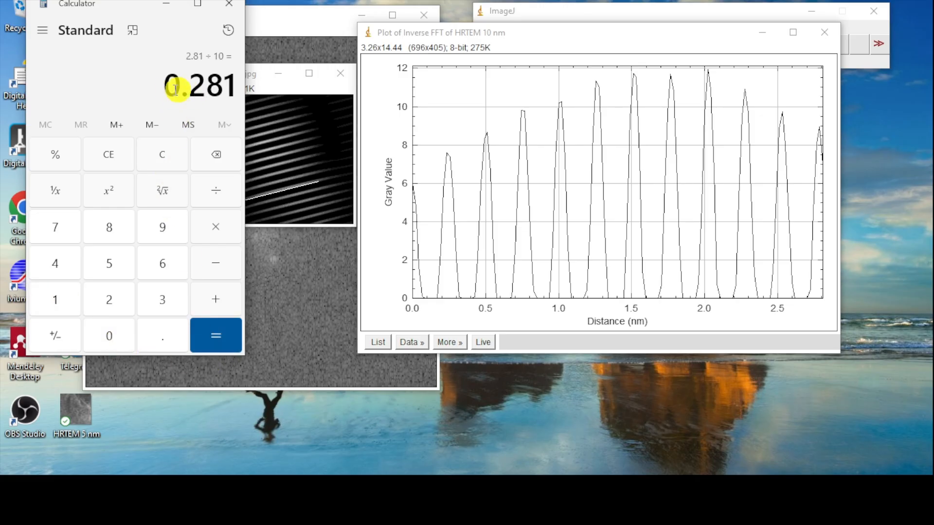
pyautogui.moveTo(169, 88); pyautogui.dragTo(231, 86)
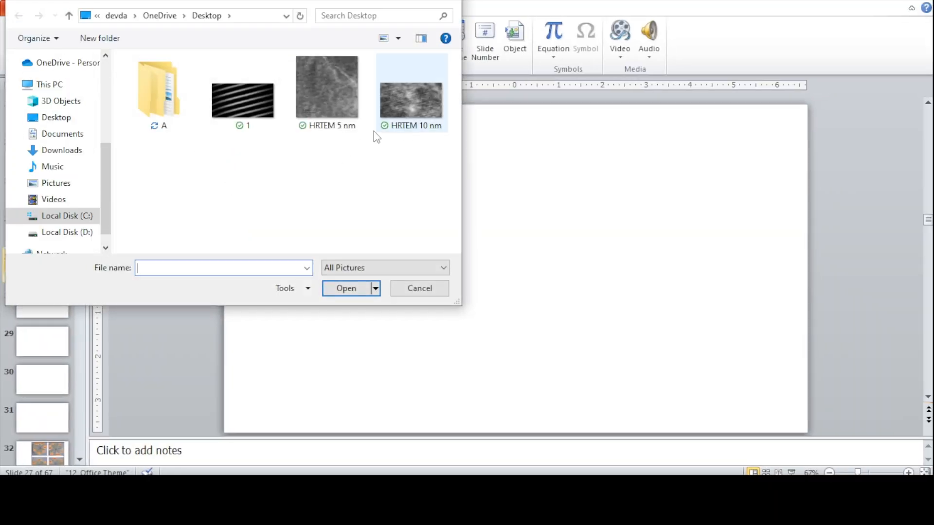
# - In PowerPoint, insert the HRTEM 10 nm picture from the Desktop on slide 27 and shift it slightly up and left
pyautogui.click(415, 126)
pyautogui.click(348, 288)
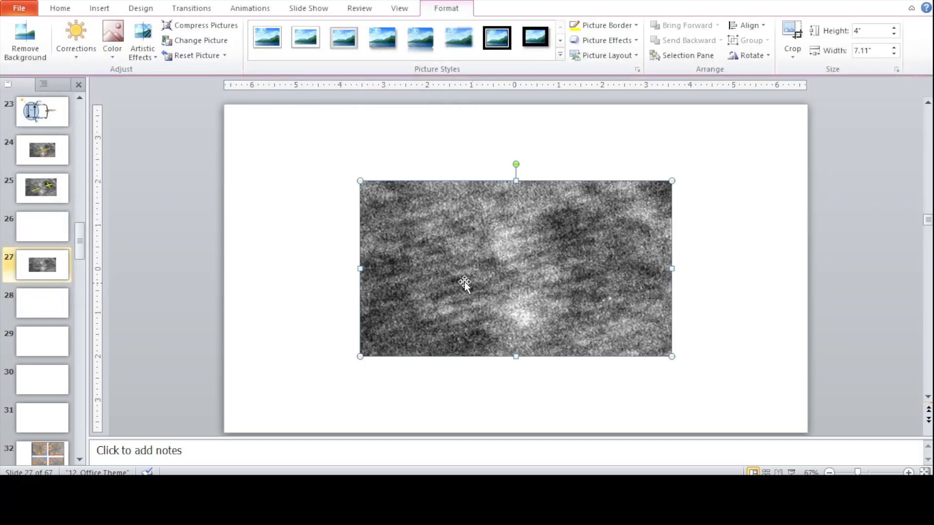
pyautogui.moveTo(506, 258); pyautogui.dragTo(476, 243)
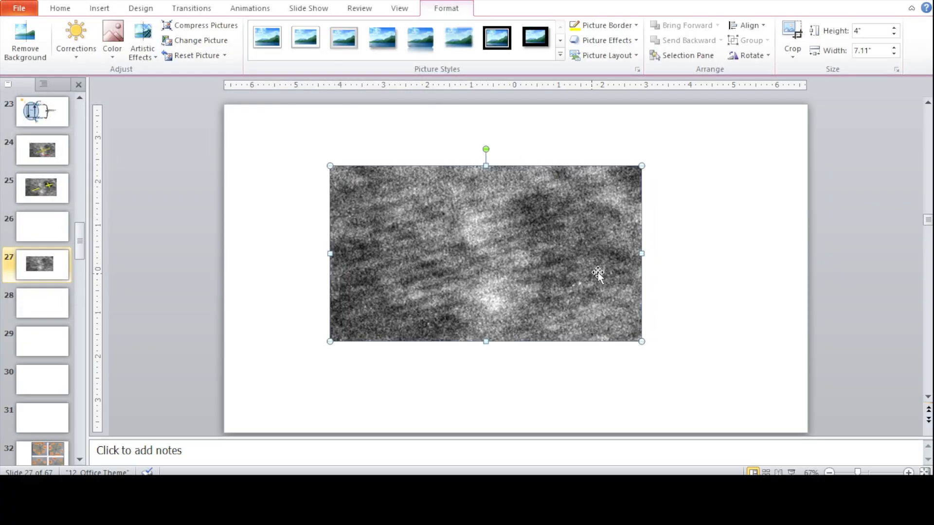
pyautogui.click(719, 242)
# - Draw a short straight line along a lattice fringe near the centre of the HRTEM picture
pyautogui.click(99, 8)
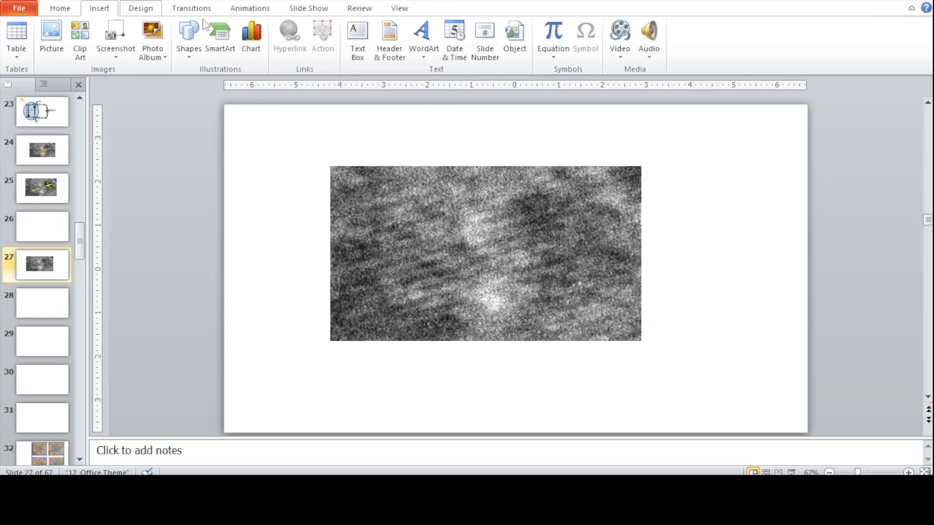
pyautogui.click(189, 46)
pyautogui.click(197, 85)
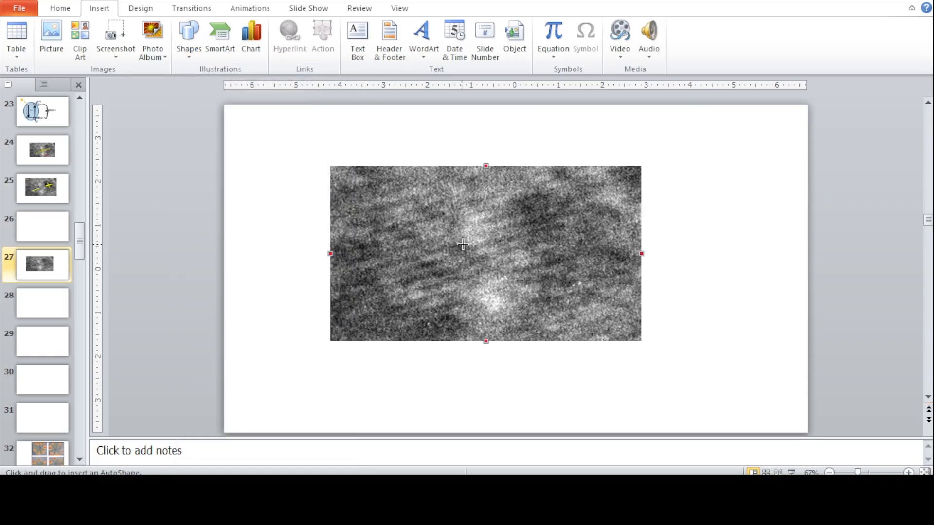
pyautogui.moveTo(484, 237); pyautogui.dragTo(499, 239)
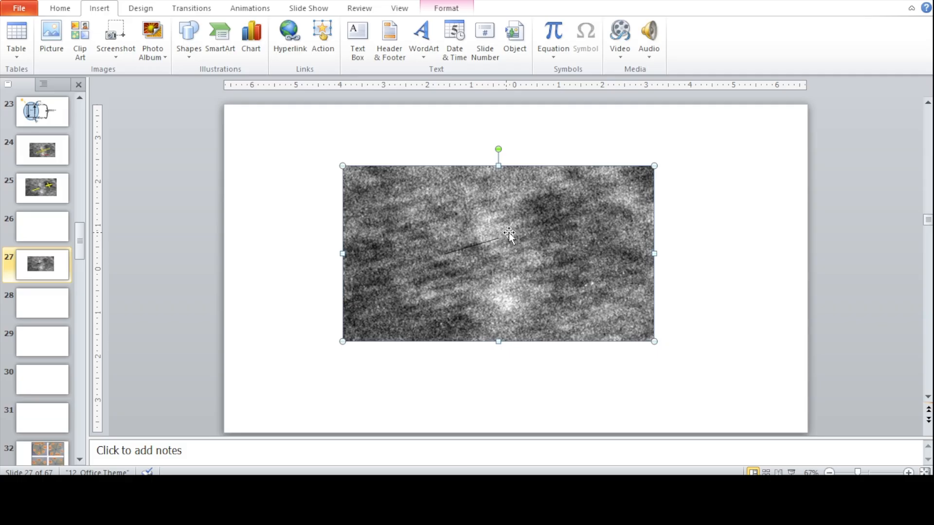
# - Move the picture back to its previous position and extend the line's left end to about 1.33" wide and 0.41" high
pyautogui.doubleClick(579, 231)
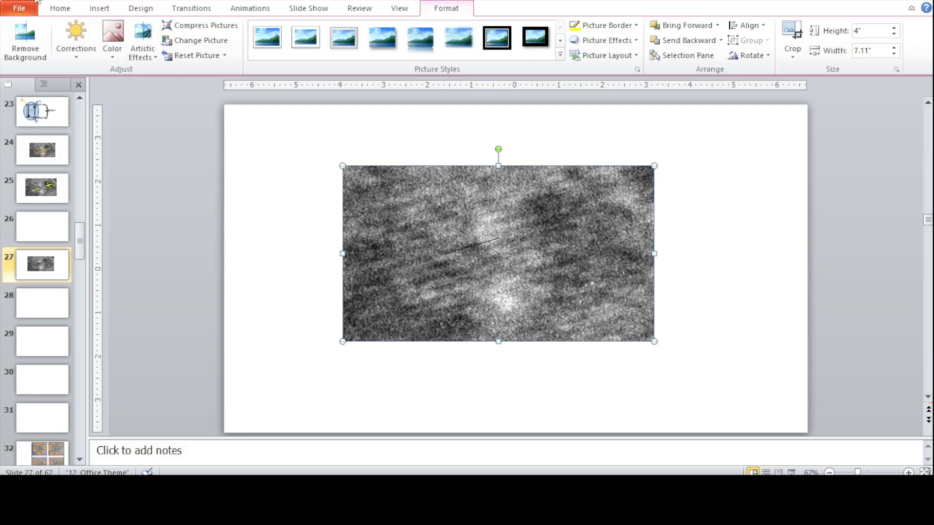
pyautogui.moveTo(483, 243); pyautogui.dragTo(470, 243)
pyautogui.click(448, 253)
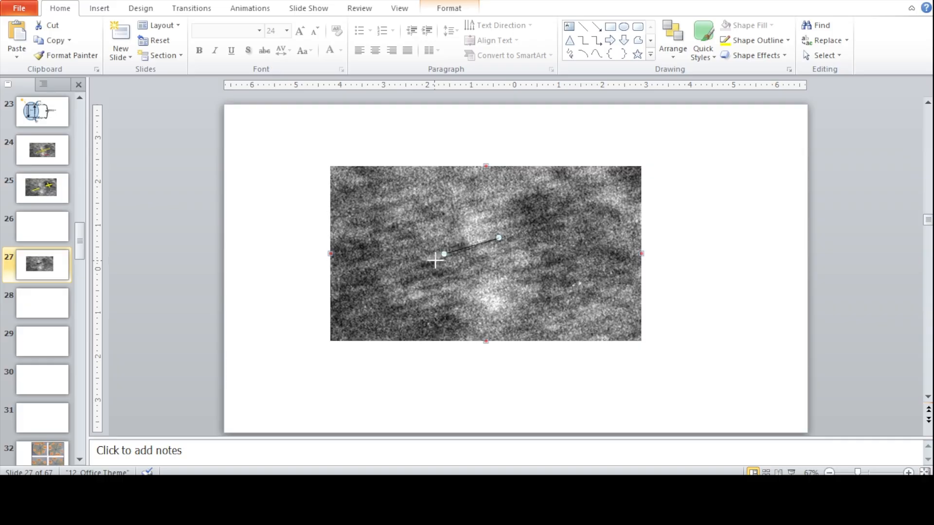
pyautogui.click(439, 260)
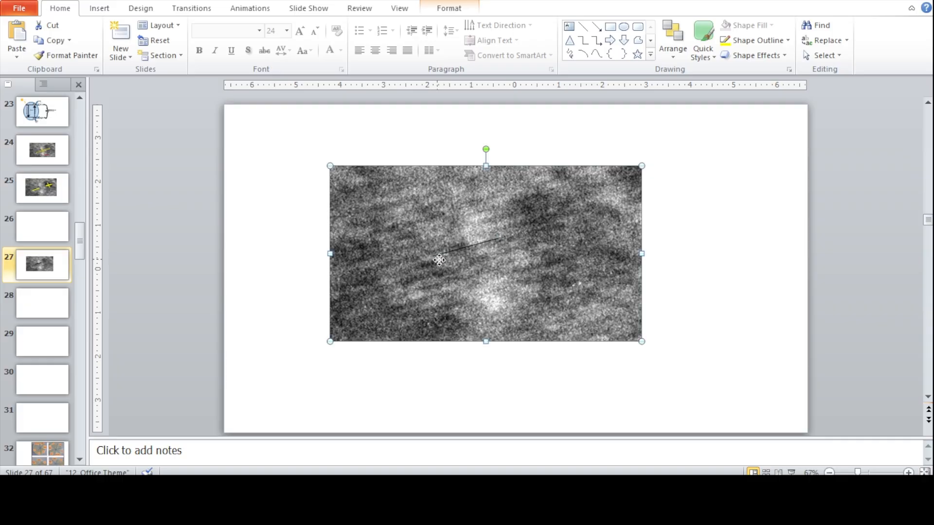
pyautogui.click(467, 251)
pyautogui.doubleClick(464, 248)
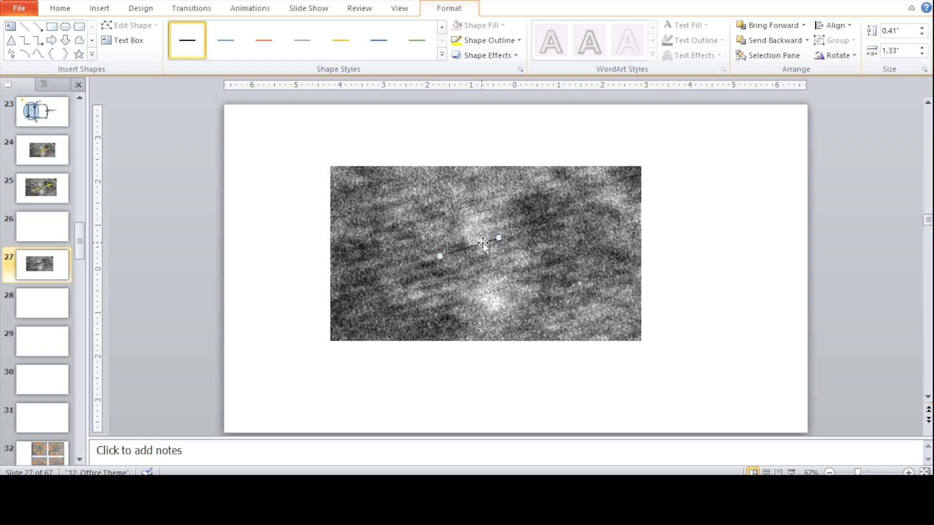
# - Set the line's weight to 3 pt and lengthen it to about 1.67" wide and 0.53" high
pyautogui.click(486, 40)
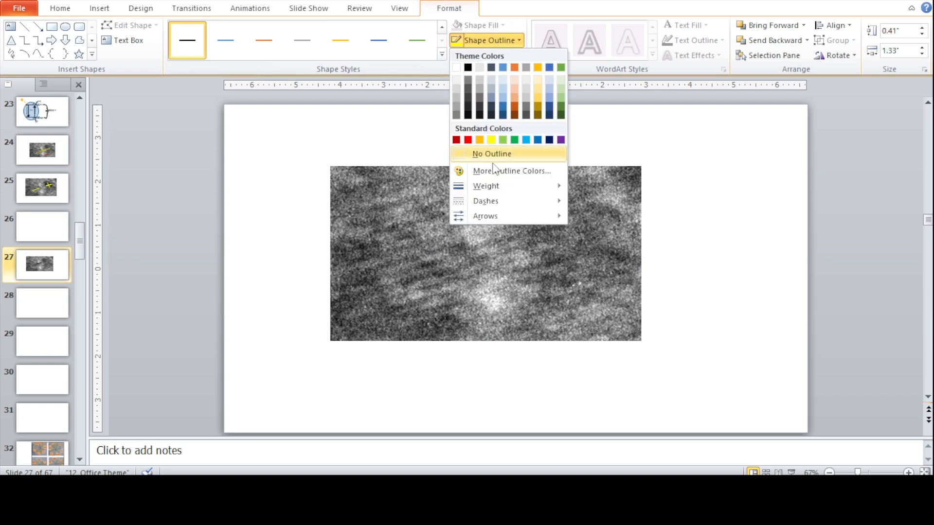
pyautogui.moveTo(532, 185)
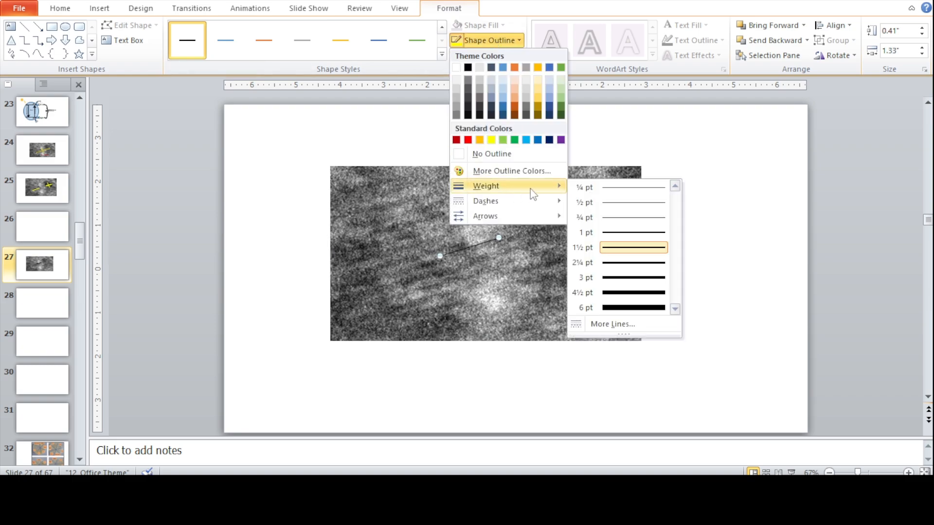
pyautogui.click(620, 276)
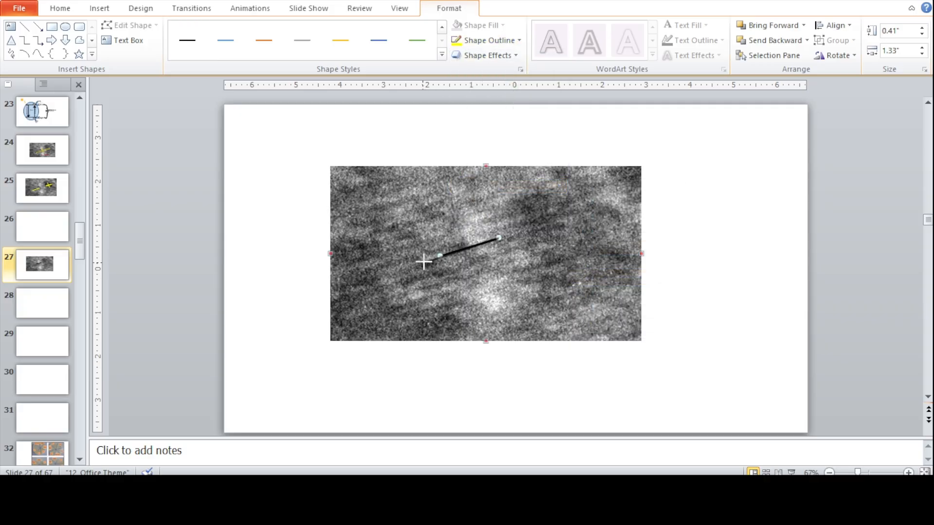
# - Copy the thick line and paste a parallel duplicate just below it on the picture
pyautogui.rightClick(479, 246)
pyautogui.click(492, 267)
pyautogui.rightClick(510, 257)
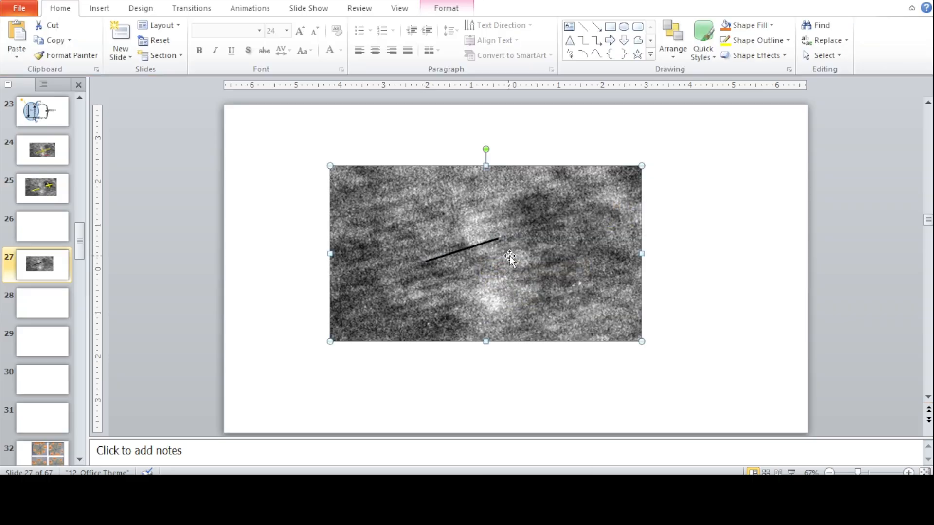
pyautogui.click(538, 309)
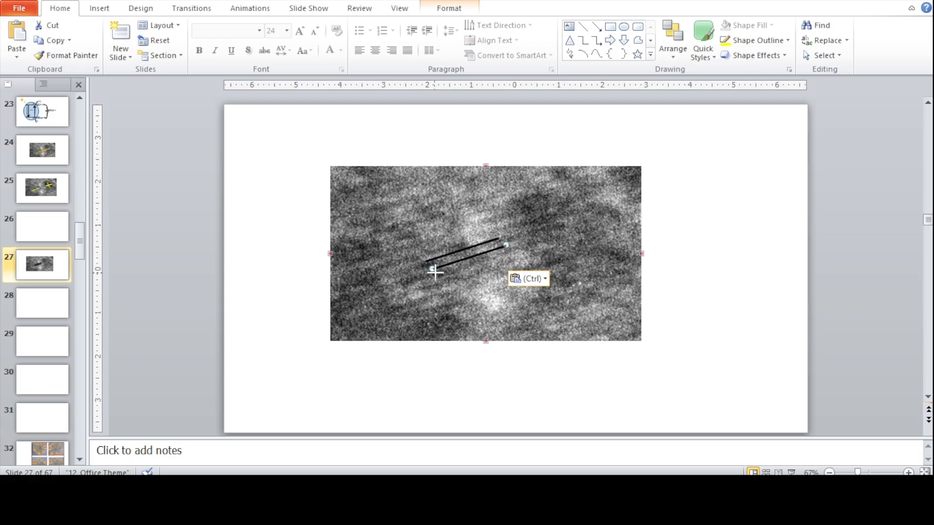
pyautogui.click(431, 270)
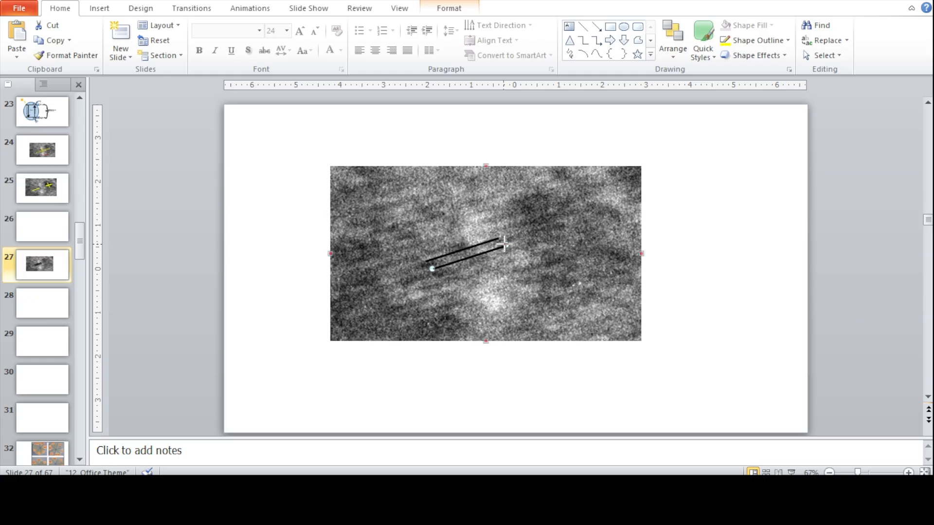
pyautogui.click(512, 258)
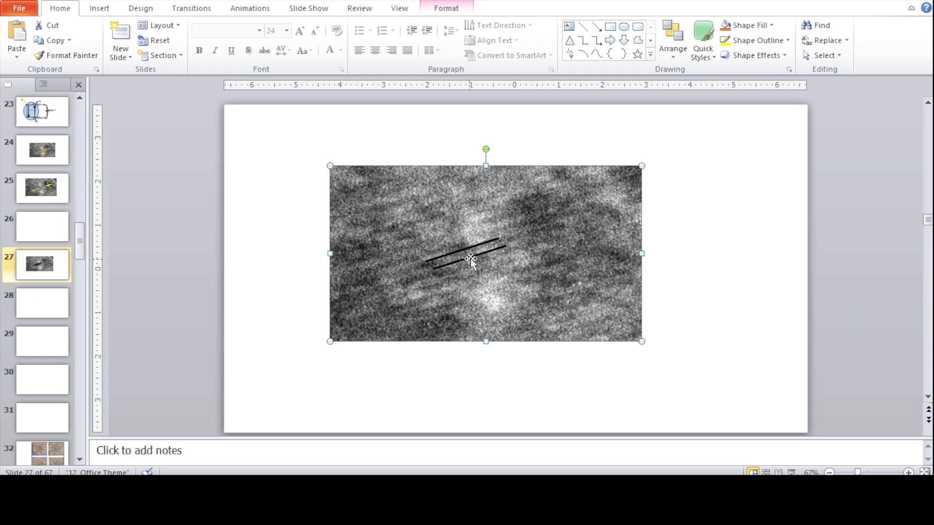
# - Change the outline colour of both parallel lines to yellow
pyautogui.doubleClick(480, 246)
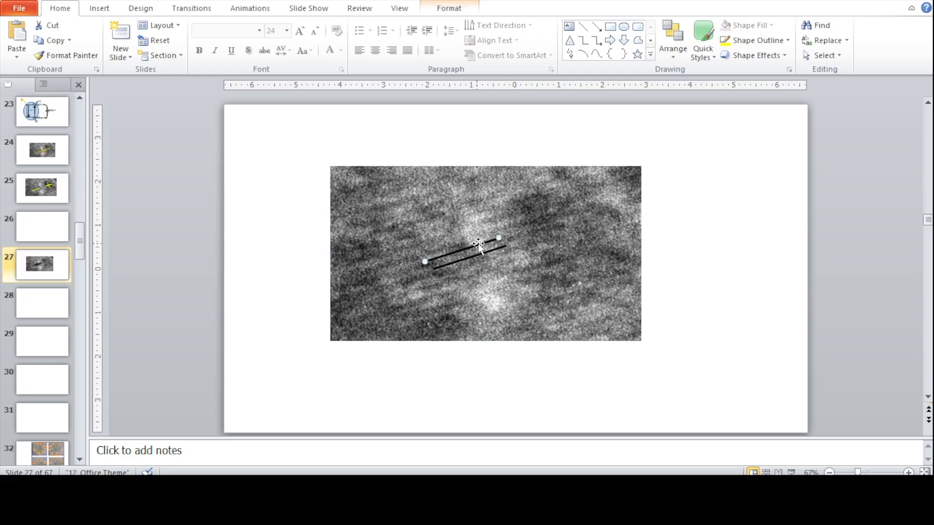
pyautogui.click(490, 40)
pyautogui.click(492, 140)
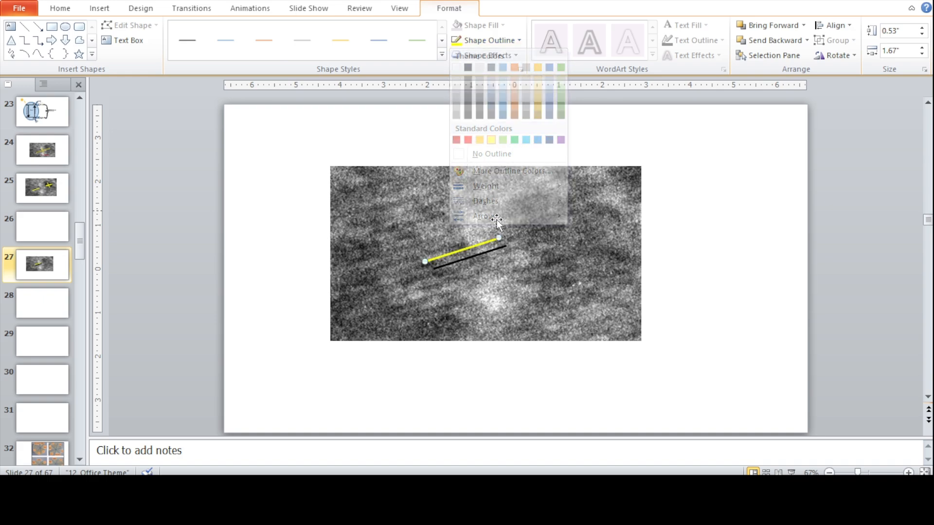
pyautogui.click(473, 40)
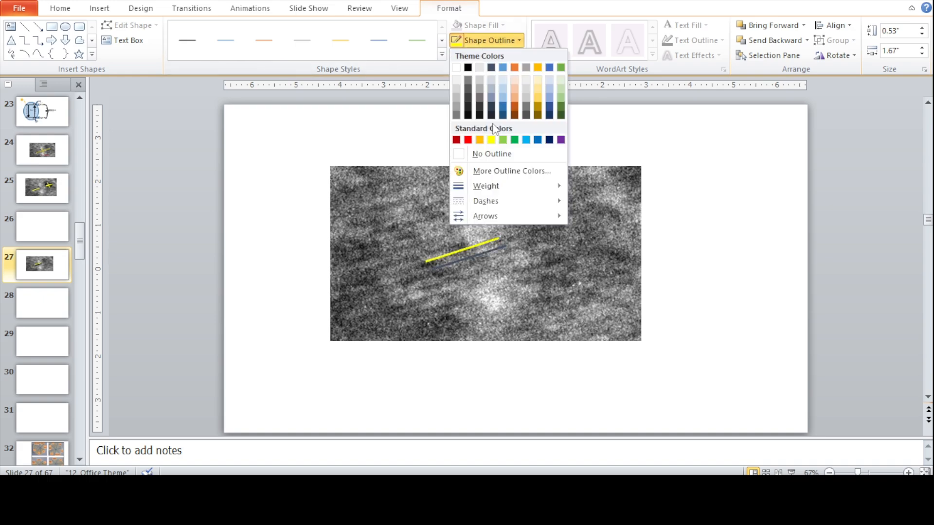
pyautogui.click(490, 140)
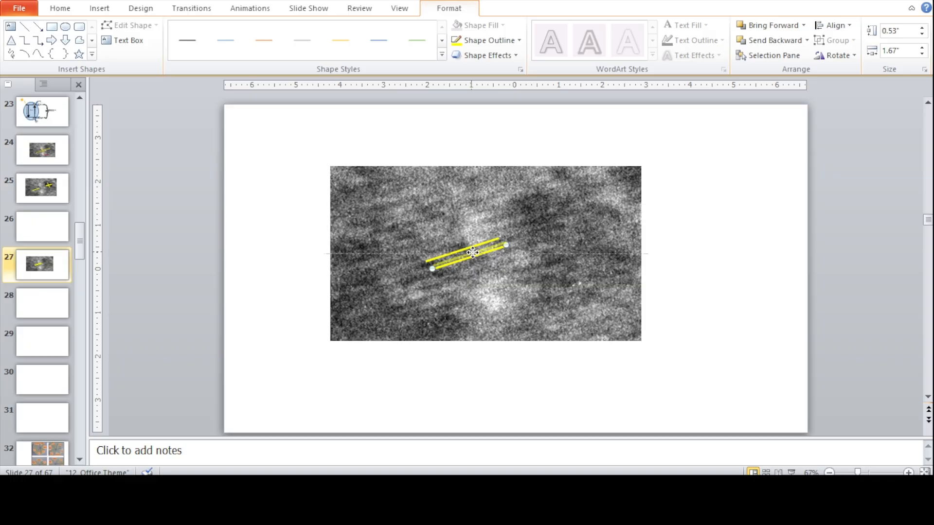
# - Nudge the lower yellow line slightly upward to narrow the gap between the two parallel lines
pyautogui.hotkey('ctrl', 'Up')
pyautogui.hotkey('ctrl', 'Up')
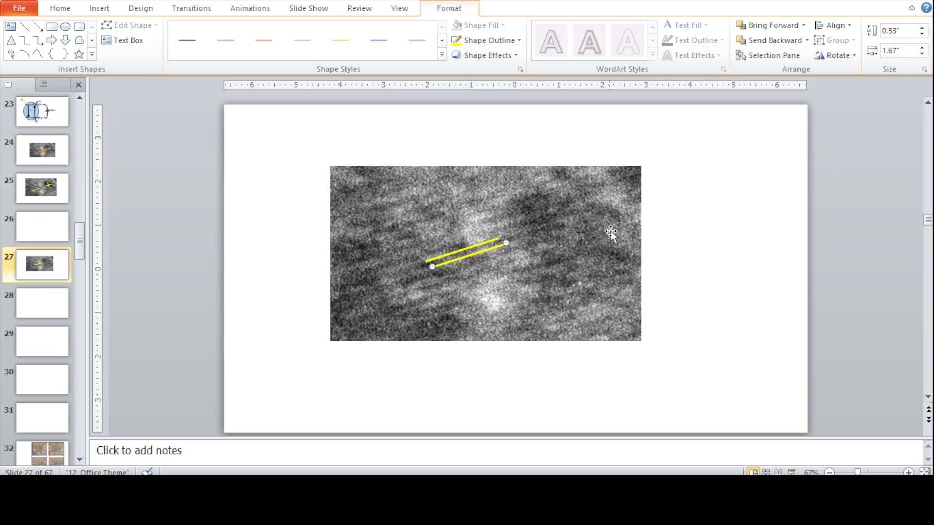
pyautogui.hotkey('ctrl', 'Up')
pyautogui.hotkey('ctrl', 'Down')
pyautogui.click(710, 226)
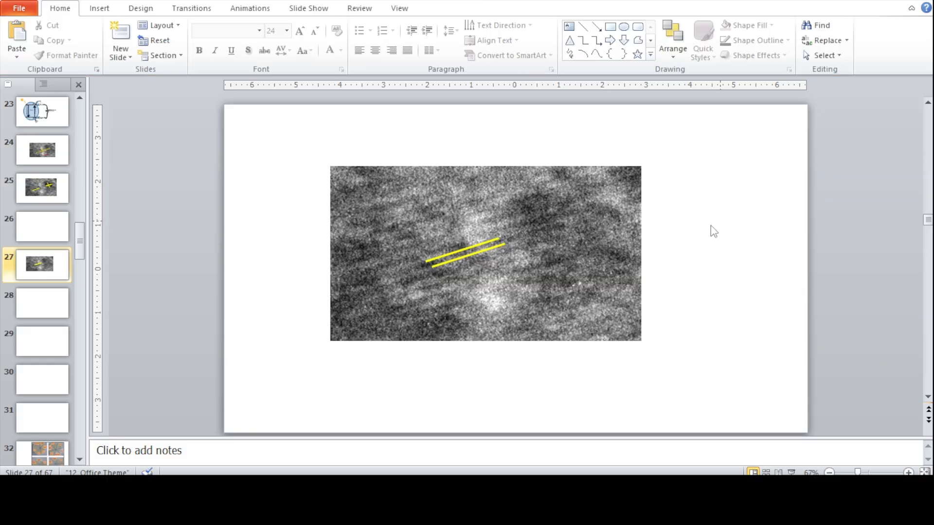
# - Duplicate the lower yellow line and reshape the copy into a short slanted line running down from the middle of the lower parallel line
pyautogui.click(483, 254)
pyautogui.rightClick(483, 254)
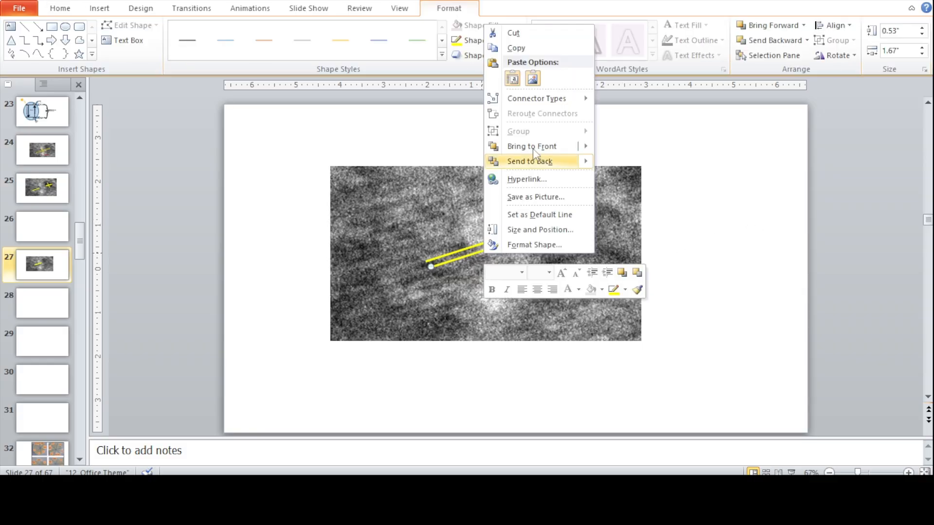
pyautogui.click(526, 46)
pyautogui.click(559, 271)
pyautogui.rightClick(558, 272)
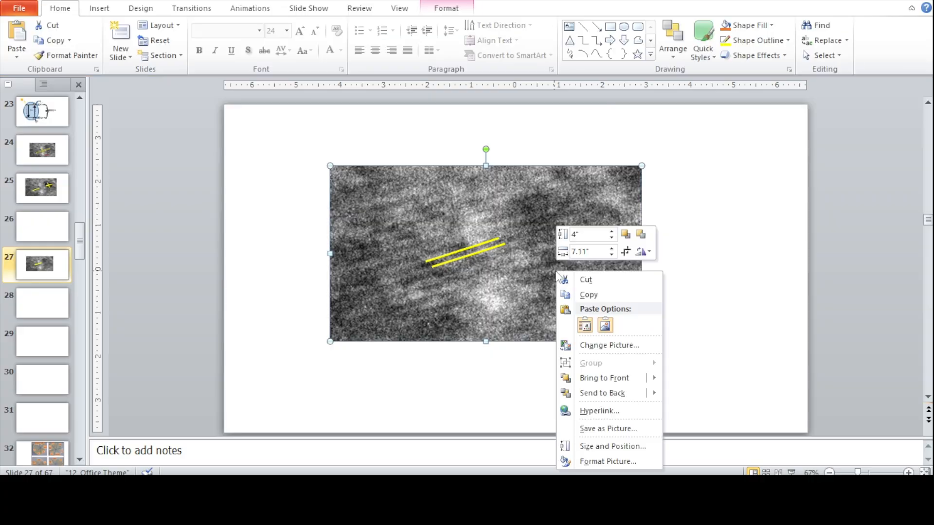
pyautogui.click(586, 327)
pyautogui.moveTo(506, 253); pyautogui.dragTo(455, 290)
pyautogui.moveTo(454, 289)
pyautogui.mouseDown()
pyautogui.moveTo(479, 275)
pyautogui.moveTo(489, 299)
pyautogui.moveTo(479, 275)
pyautogui.mouseUp()
pyautogui.doubleClick(477, 278)
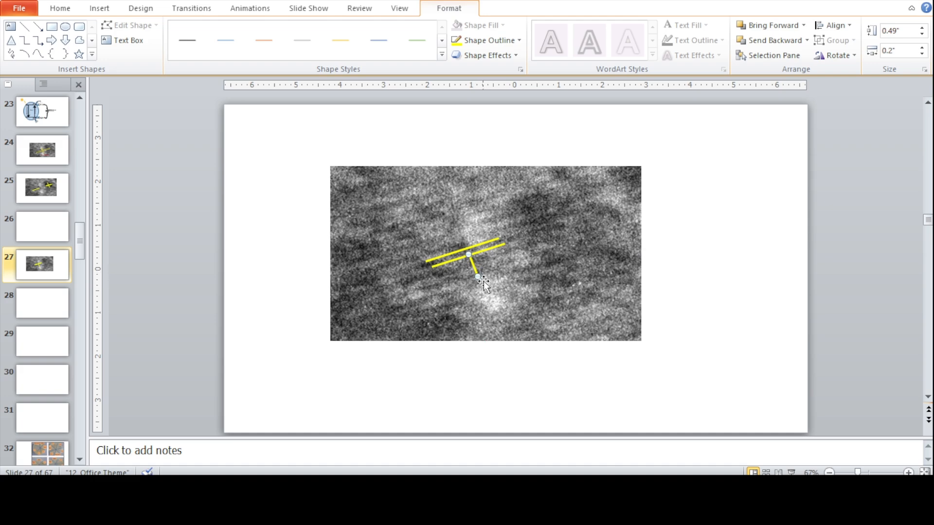
pyautogui.moveTo(476, 276); pyautogui.dragTo(484, 267)
# - Duplicate the short slanted line and place the copy above the upper parallel line, in line with the first one
pyautogui.rightClick(481, 266)
pyautogui.click(546, 61)
pyautogui.click(549, 251)
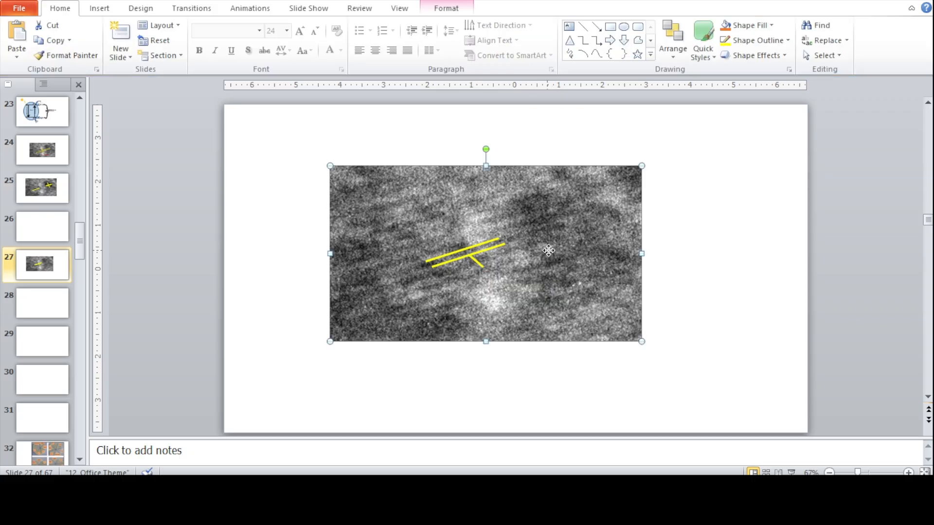
pyautogui.rightClick(548, 250)
pyautogui.click(578, 304)
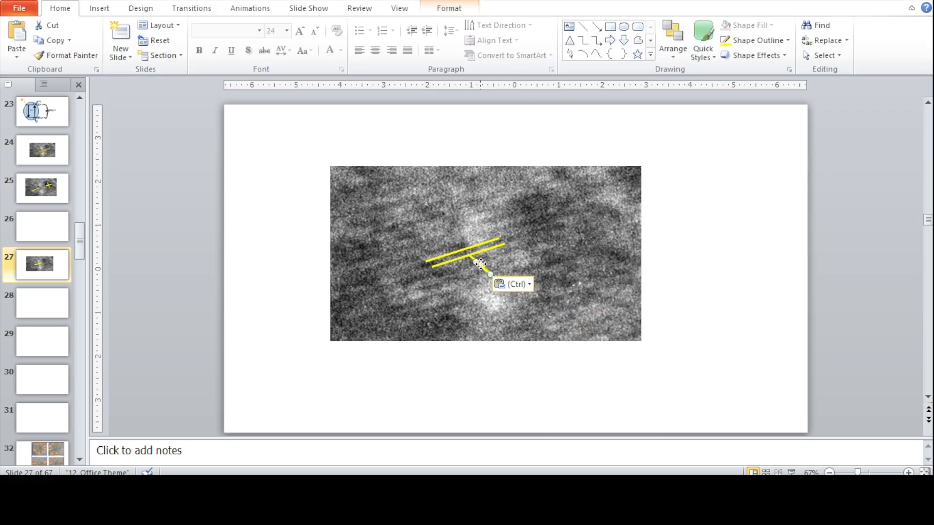
pyautogui.moveTo(480, 264); pyautogui.dragTo(458, 243)
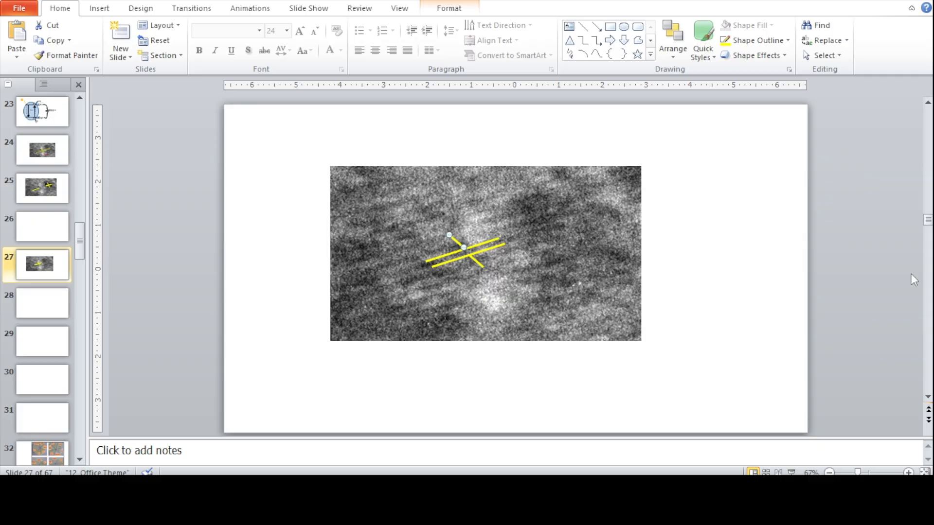
pyautogui.click(494, 283)
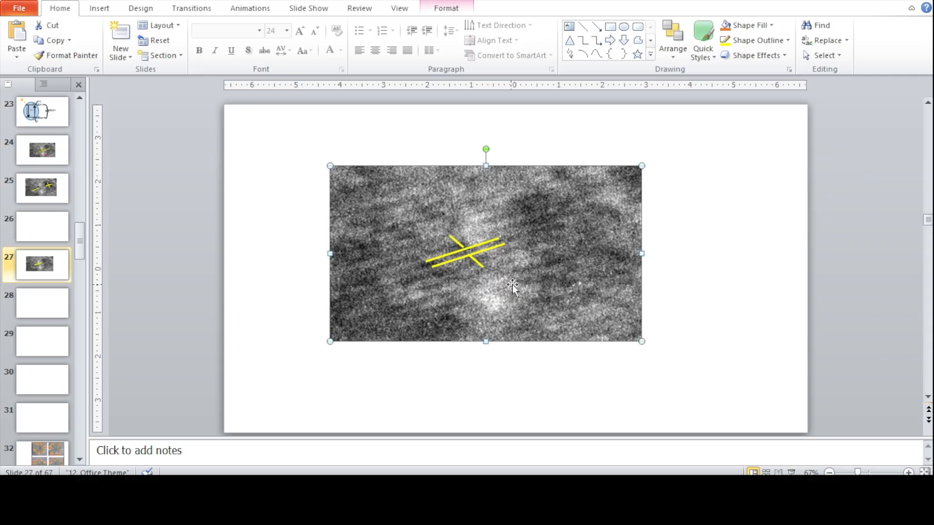
pyautogui.click(454, 240)
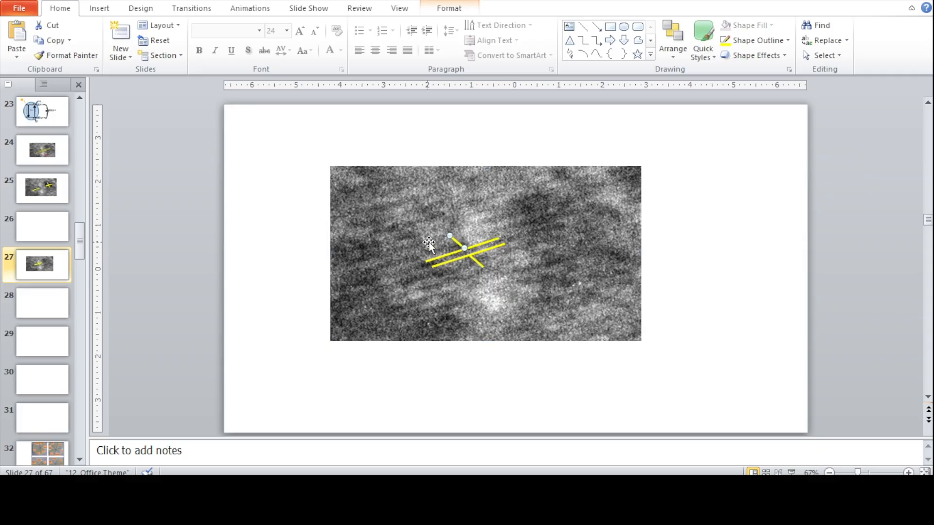
pyautogui.click(518, 243)
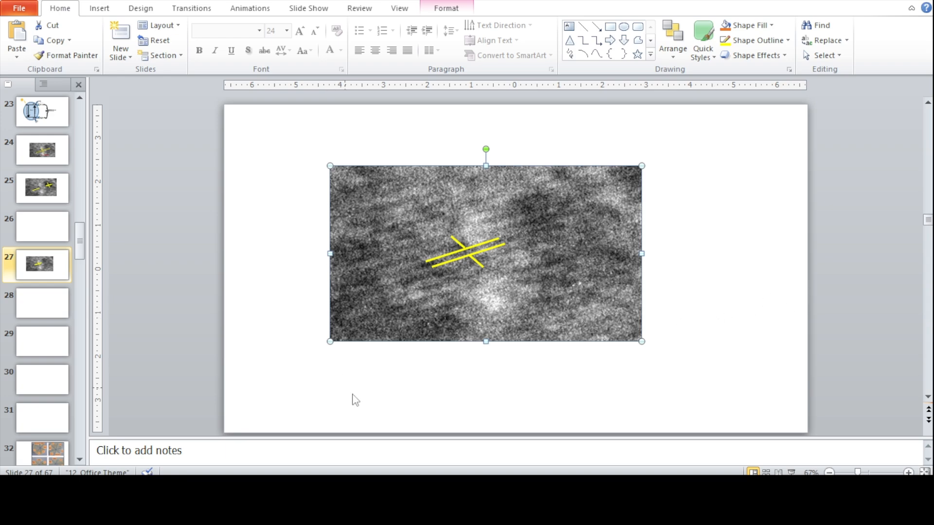
# - Enter "D(hkl) =" in the slide notes and add the result 0.281 copied from Calculator
pyautogui.click(249, 457)
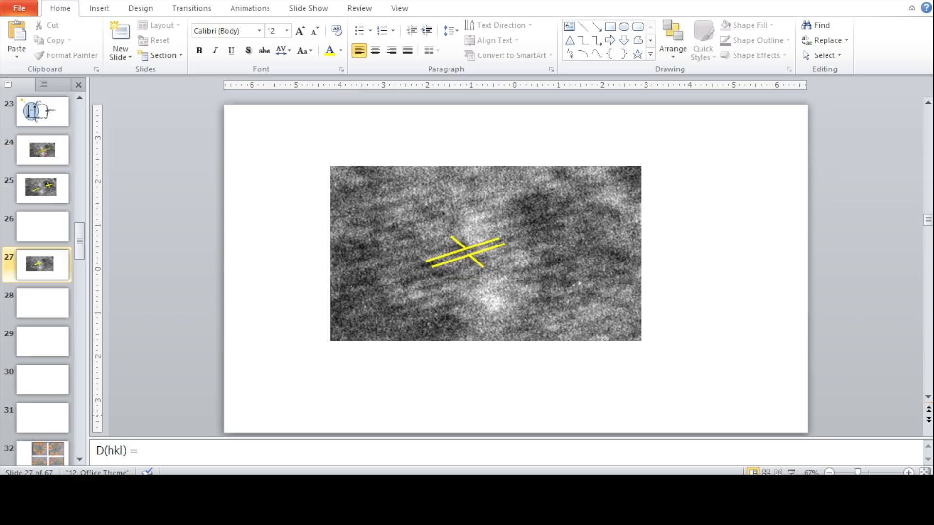
pyautogui.hotkey('alt', 'Tab')
pyautogui.moveTo(174, 88); pyautogui.dragTo(231, 88)
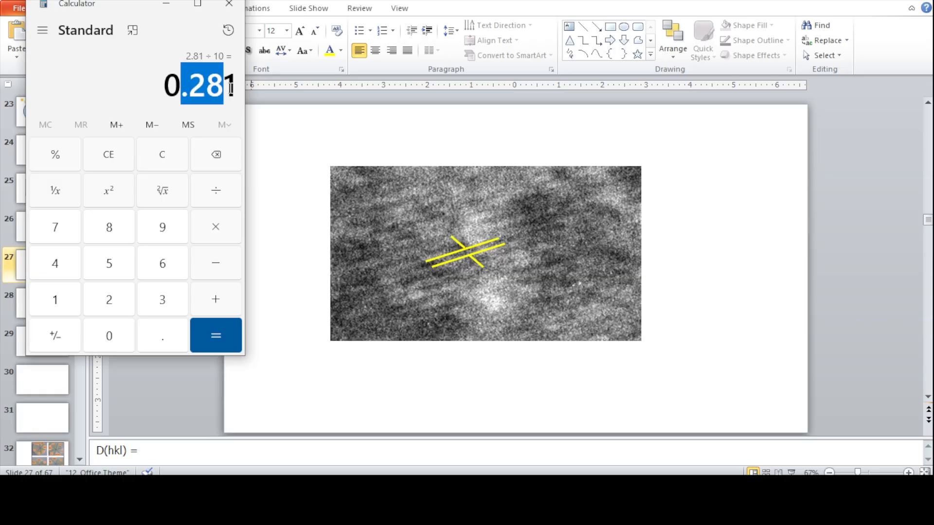
pyautogui.moveTo(167, 85); pyautogui.dragTo(239, 83)
pyautogui.rightClick(231, 90)
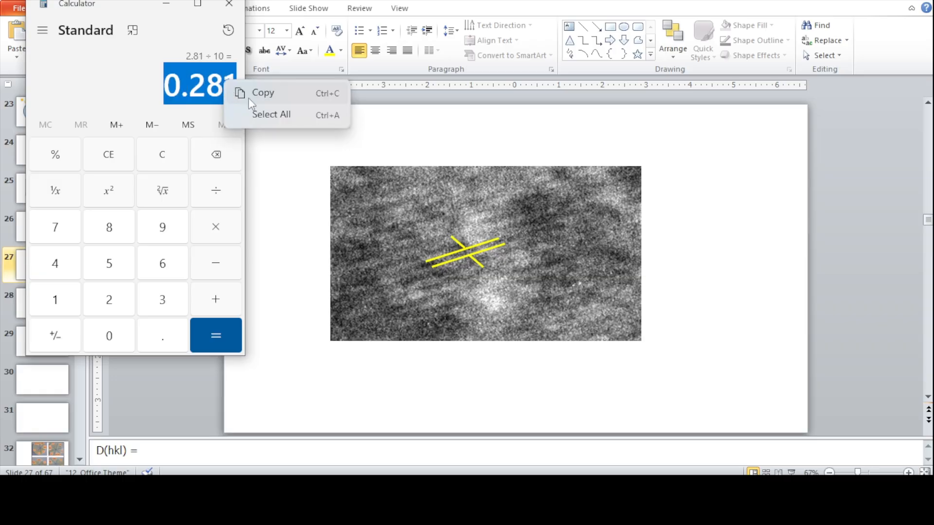
pyautogui.click(264, 92)
pyautogui.click(240, 448)
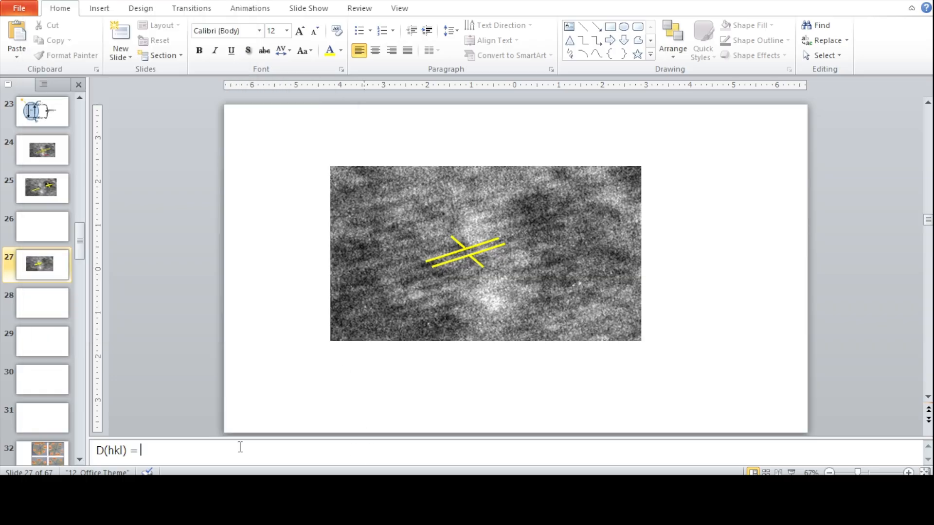
pyautogui.hotkey('ctrl', 'v')
# - Move the D(hkl) = 0.281 text from the notes onto the slide and place it on the picture below the yellow lines
pyautogui.hotkey('ctrl', 'a')
pyautogui.hotkey('ctrl', 'x')
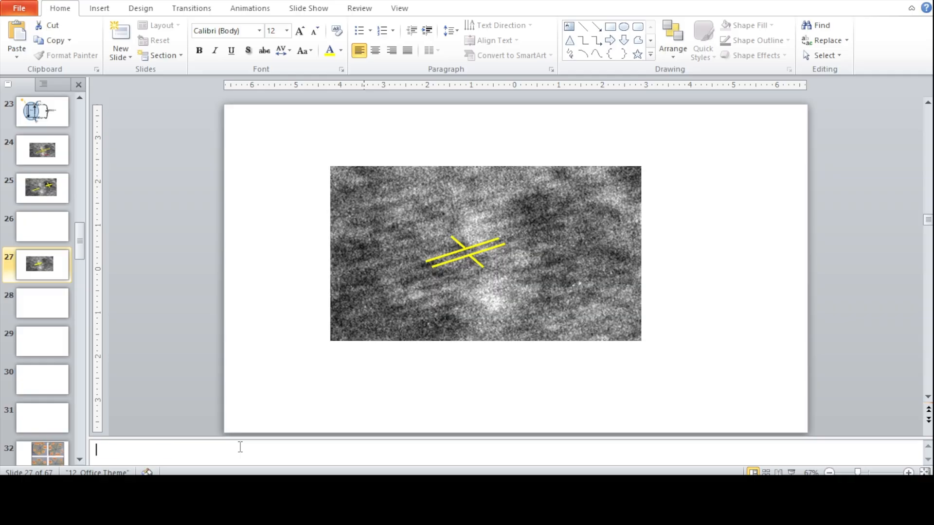
pyautogui.click(444, 399)
pyautogui.rightClick(441, 229)
pyautogui.click(469, 281)
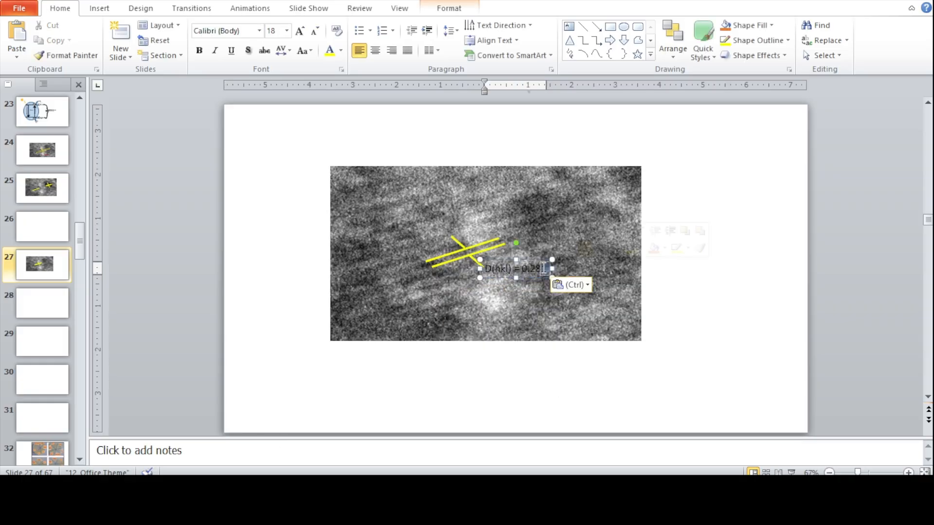
pyautogui.moveTo(503, 260); pyautogui.dragTo(480, 279)
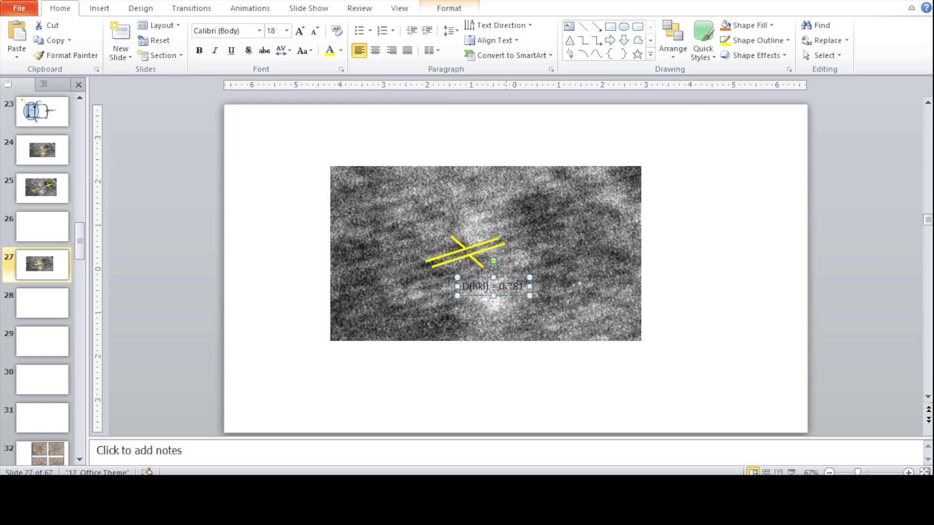
# - Format the whole label in Times New Roman, size 28, yellow and bold
pyautogui.click(516, 287)
pyautogui.hotkey('ctrl', 'a')
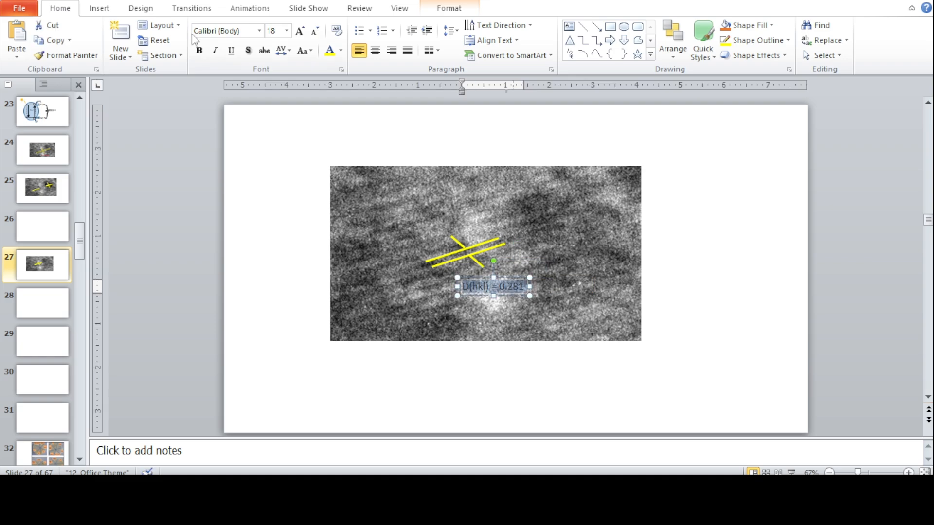
pyautogui.click(260, 30)
pyautogui.click(233, 104)
pyautogui.click(286, 31)
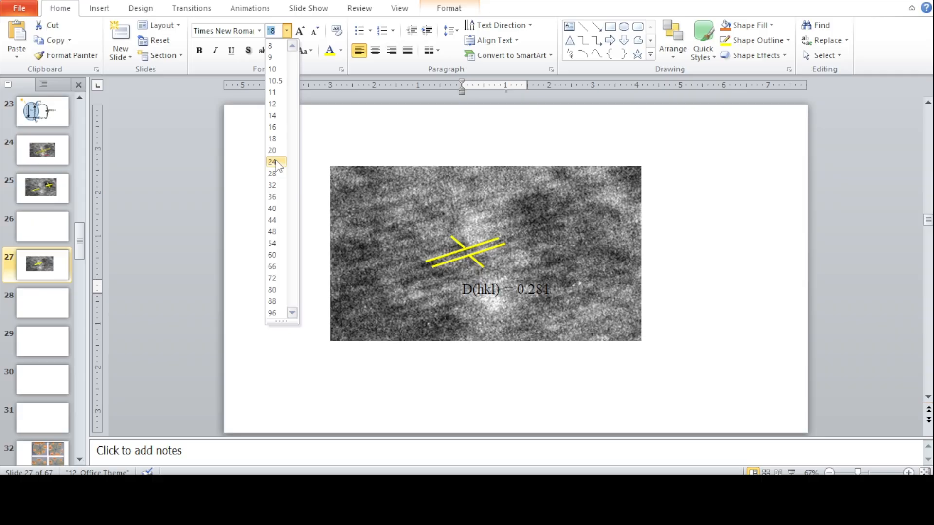
pyautogui.click(273, 174)
pyautogui.click(330, 50)
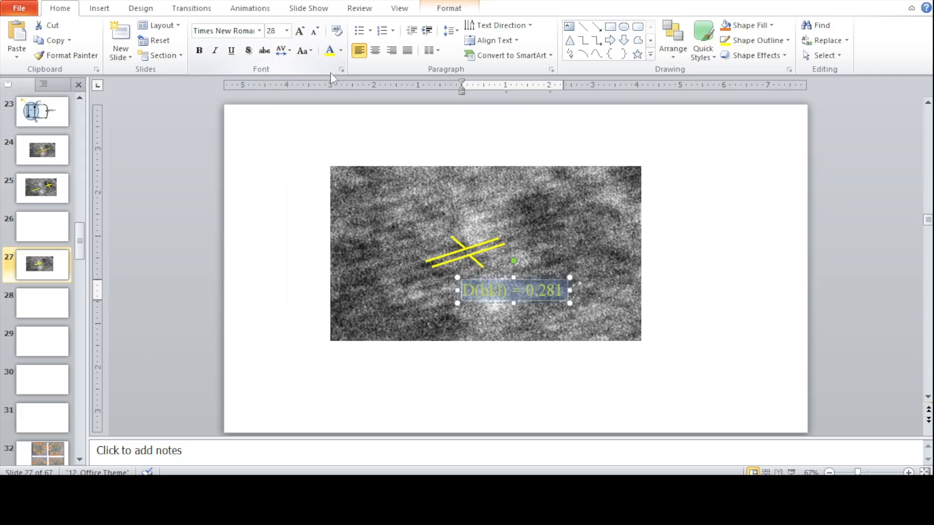
pyautogui.click(199, 50)
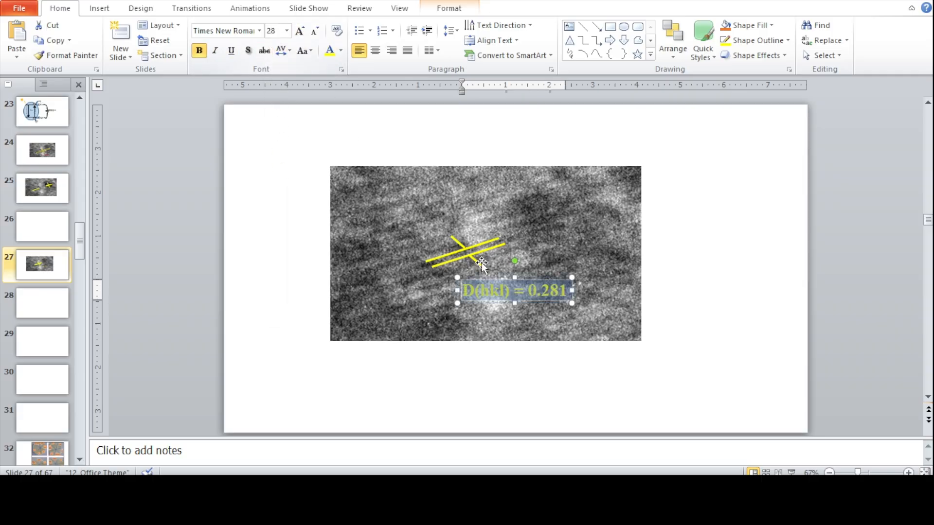
# - Change the label's capital D to a lowercase d and reduce its font size to 20
pyautogui.click(474, 290)
pyautogui.press('BackSpace')
pyautogui.write('d')
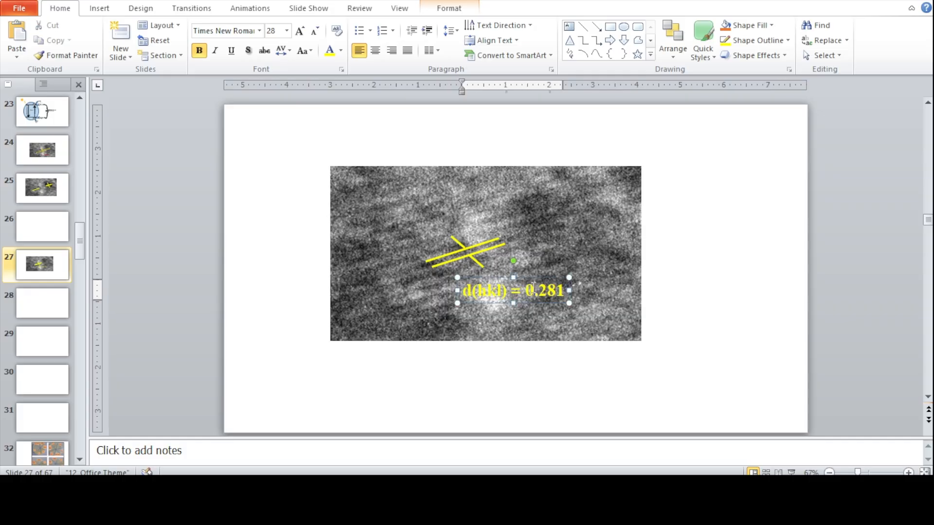
pyautogui.hotkey('ctrl', 'a')
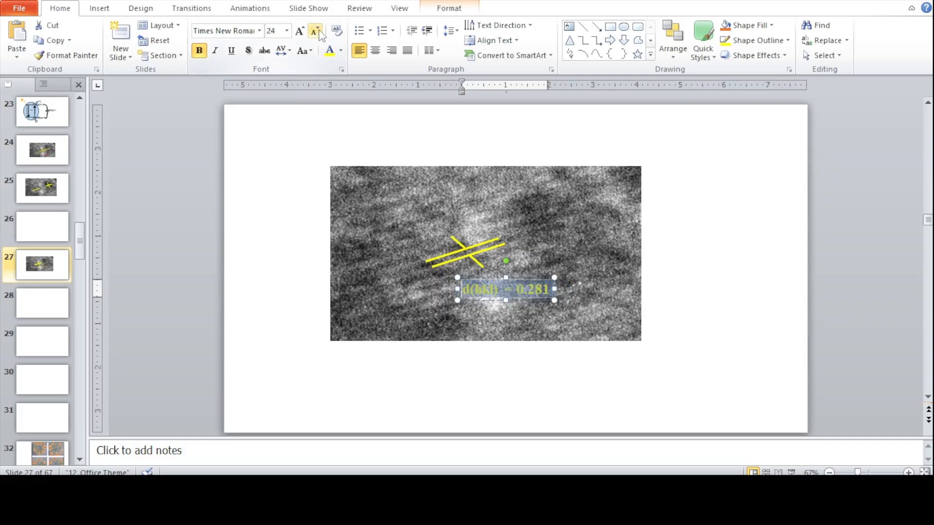
pyautogui.click(314, 31)
pyautogui.click(314, 31)
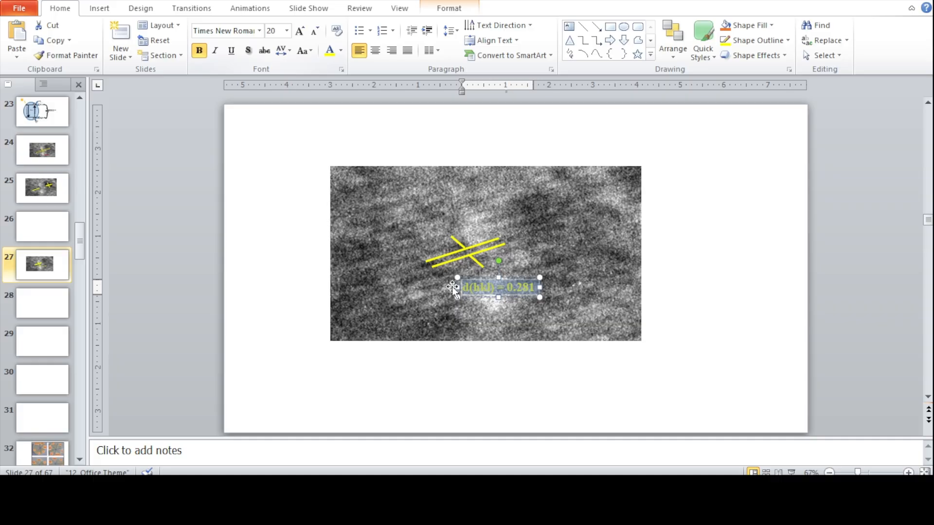
# - Move the label up and right beside the end of the lower short line, and add the unit nm after 0.281
pyautogui.click(490, 298)
pyautogui.press('Right')
pyautogui.press('Right')
pyautogui.press('Right')
pyautogui.press('Right')
pyautogui.press('Right')
pyautogui.press('Right')
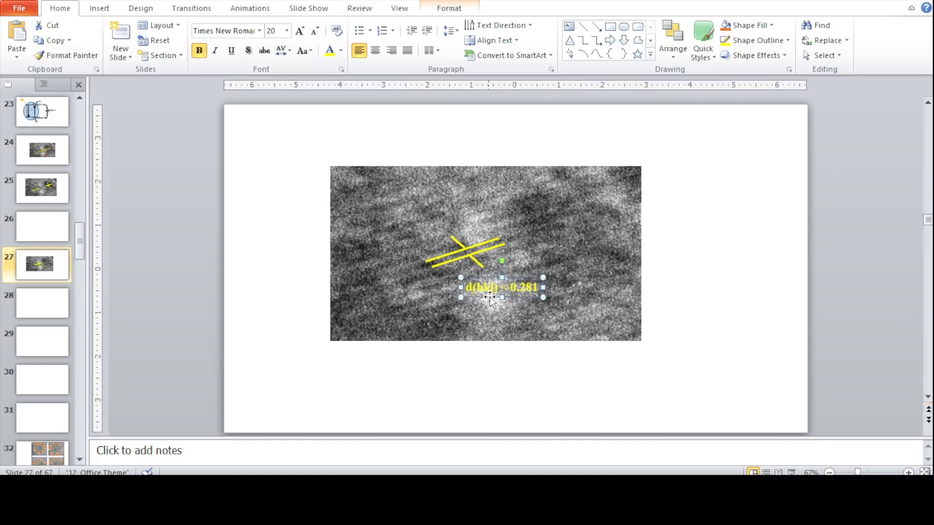
pyautogui.press('Up')
pyautogui.press('Up')
pyautogui.press('Up')
pyautogui.press('Up')
pyautogui.press('Up')
pyautogui.press('Up')
pyautogui.press('Up')
pyautogui.press('Right')
pyautogui.press('Right')
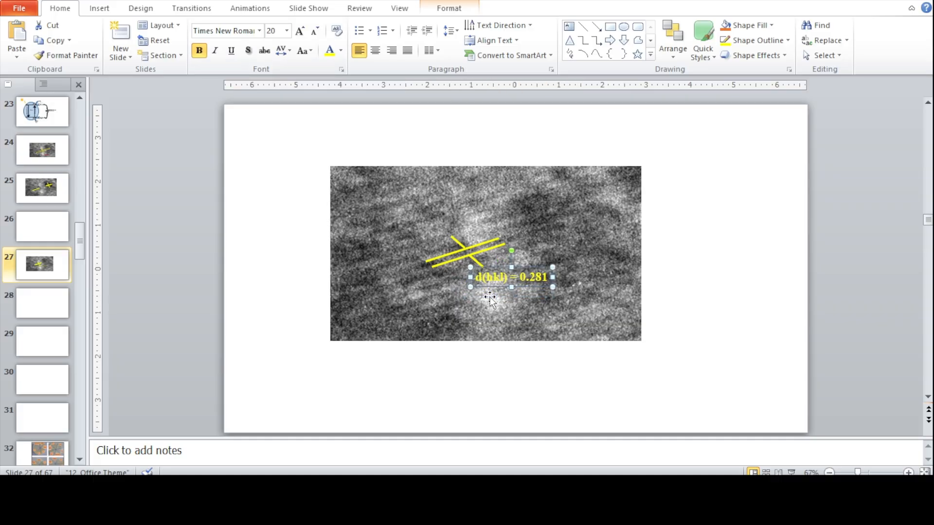
pyautogui.press('Right')
pyautogui.press('Right')
pyautogui.press('Right')
pyautogui.press('Right')
pyautogui.press('Right')
pyautogui.press('Up')
pyautogui.press('Up')
pyautogui.press('Up')
pyautogui.press('Up')
pyautogui.press('Up')
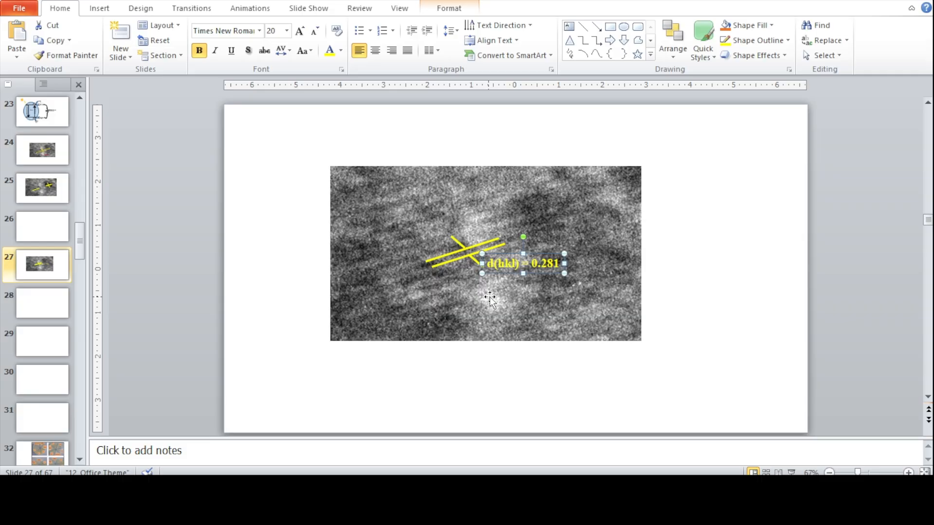
pyautogui.hotkey('ctrl', 'Up')
pyautogui.hotkey('ctrl', 'Right')
pyautogui.hotkey('ctrl', 'Right')
pyautogui.hotkey('ctrl', 'Right')
pyautogui.hotkey('ctrl', 'Right')
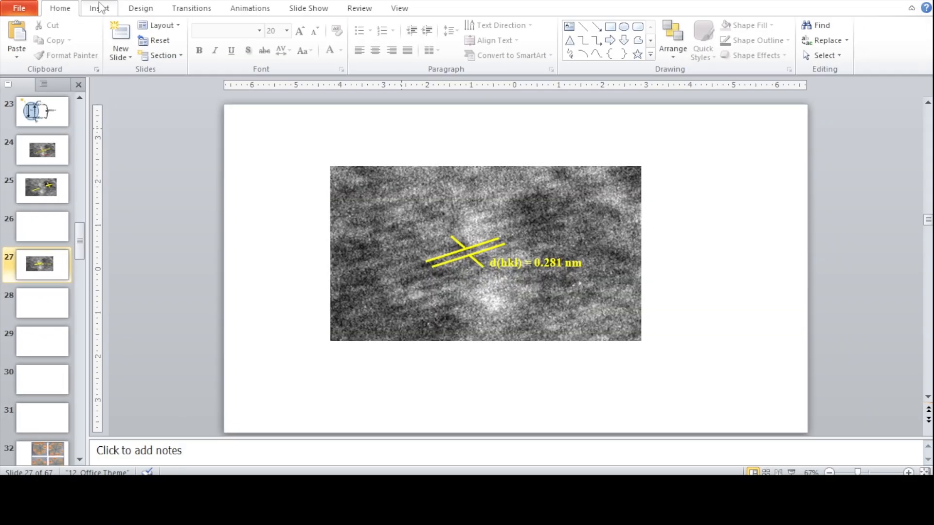
# - Insert the fringe picture "1" from the Desktop, enlarge it to about 1.8" by 0.99", and place it in the HRTEM image's upper-right area
pyautogui.click(100, 9)
pyautogui.click(46, 36)
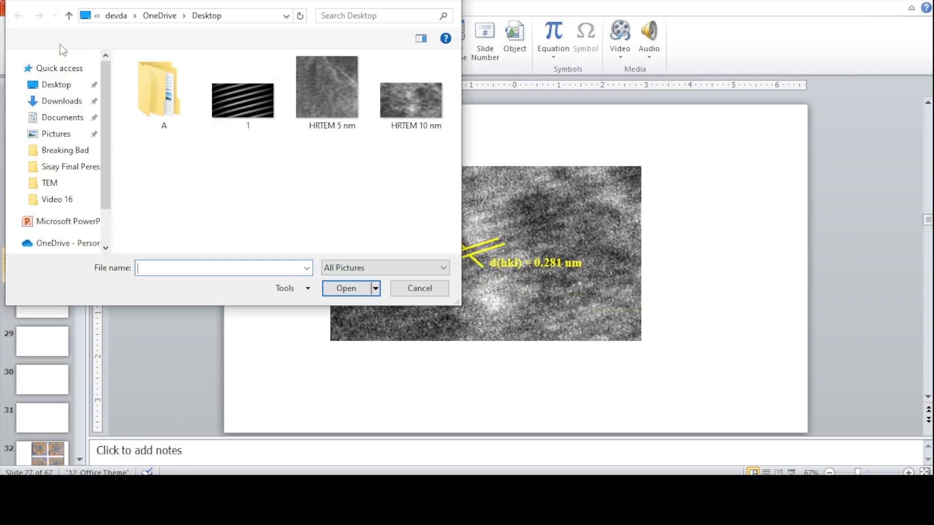
pyautogui.click(275, 118)
pyautogui.click(345, 289)
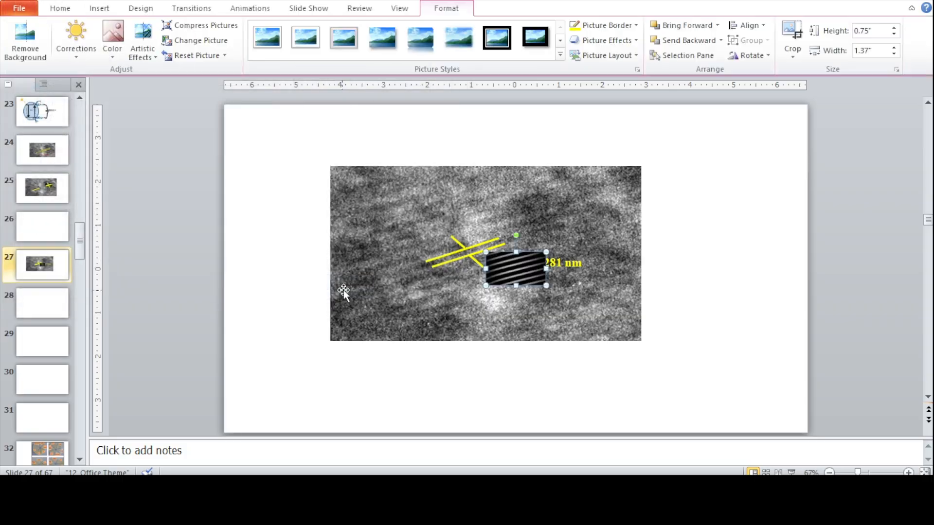
pyautogui.moveTo(510, 270); pyautogui.dragTo(591, 228)
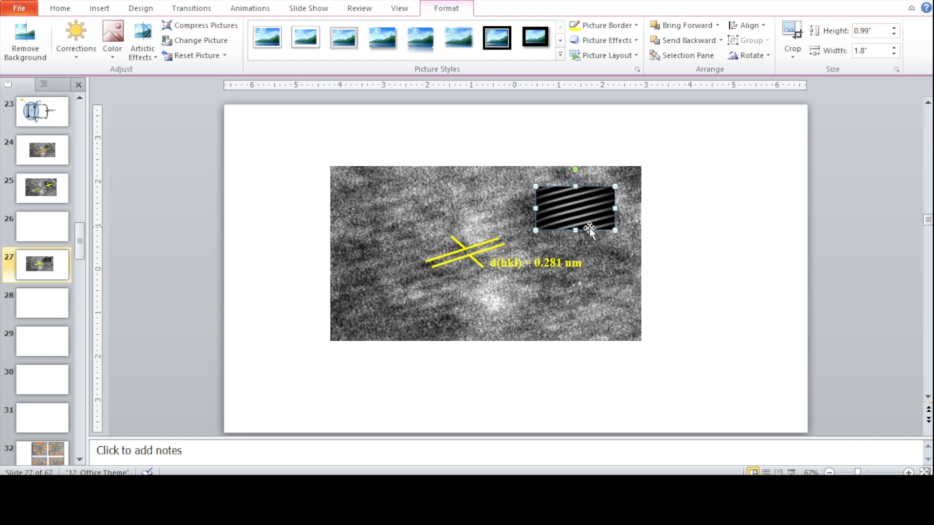
pyautogui.click(594, 249)
pyautogui.click(657, 232)
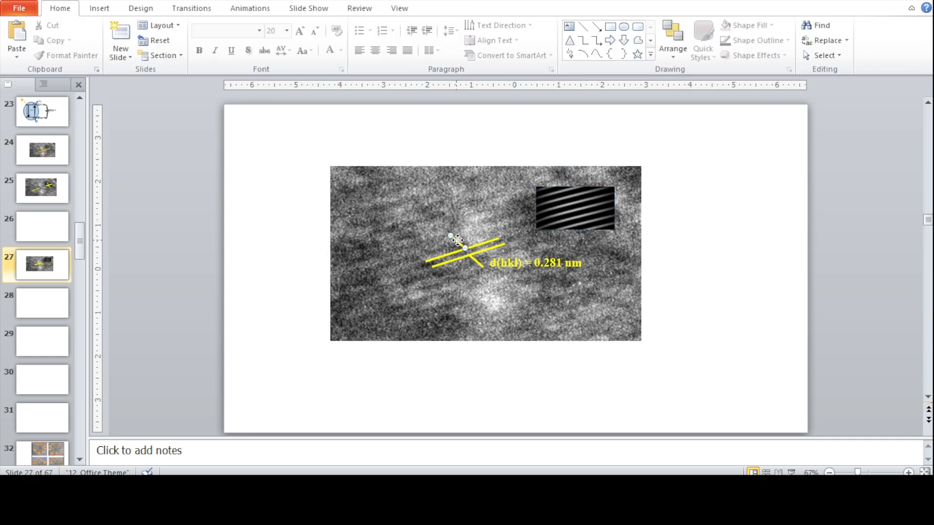
# - Group the HRTEM image, the yellow fringe lines, the d(hkl) label and the inset picture into one object
pyautogui.keyDown('ctrl'); pyautogui.click(483, 244); pyautogui.keyUp('ctrl')
pyautogui.keyDown('ctrl'); pyautogui.click(489, 248); pyautogui.keyUp('ctrl')
pyautogui.keyDown('ctrl'); pyautogui.click(479, 264); pyautogui.keyUp('ctrl')
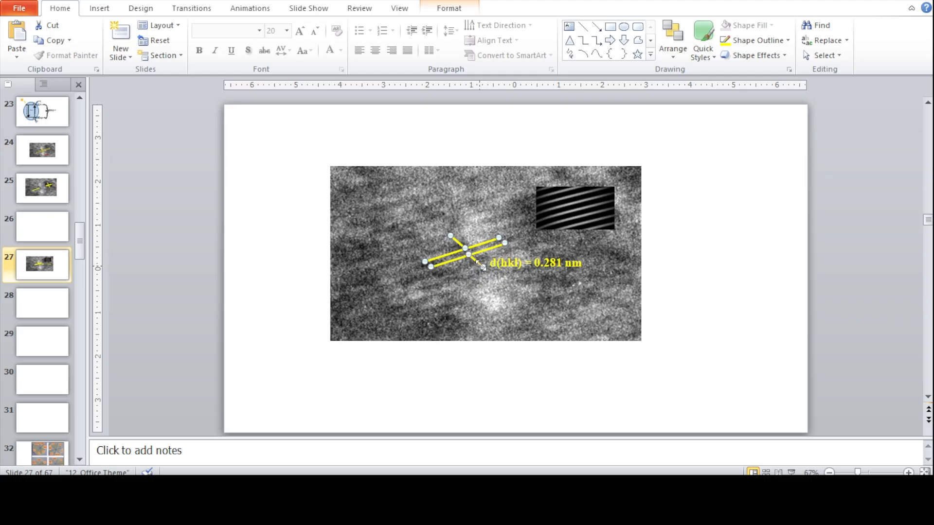
pyautogui.keyDown('ctrl'); pyautogui.click(506, 269); pyautogui.keyUp('ctrl')
pyautogui.keyDown('ctrl'); pyautogui.click(601, 227); pyautogui.keyUp('ctrl')
pyautogui.keyDown('ctrl'); pyautogui.click(617, 258); pyautogui.keyUp('ctrl')
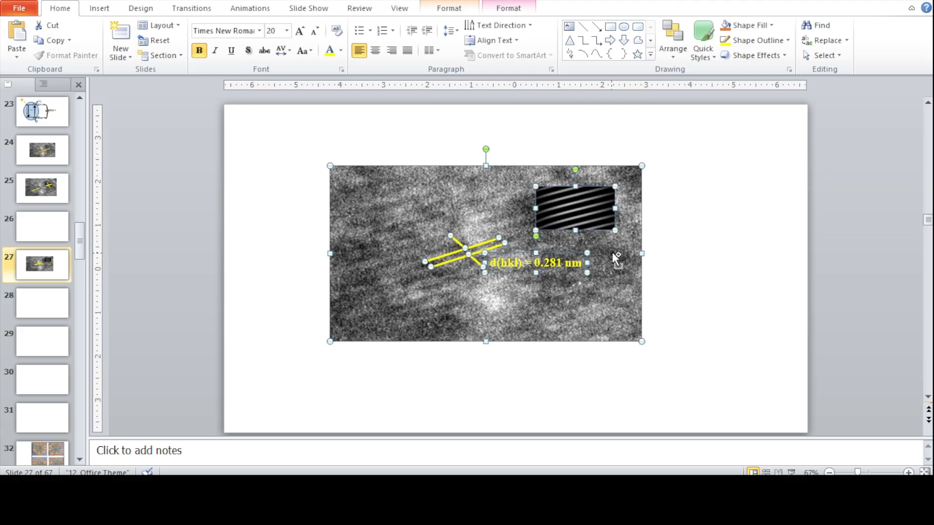
pyautogui.rightClick(515, 252)
pyautogui.moveTo(606, 324)
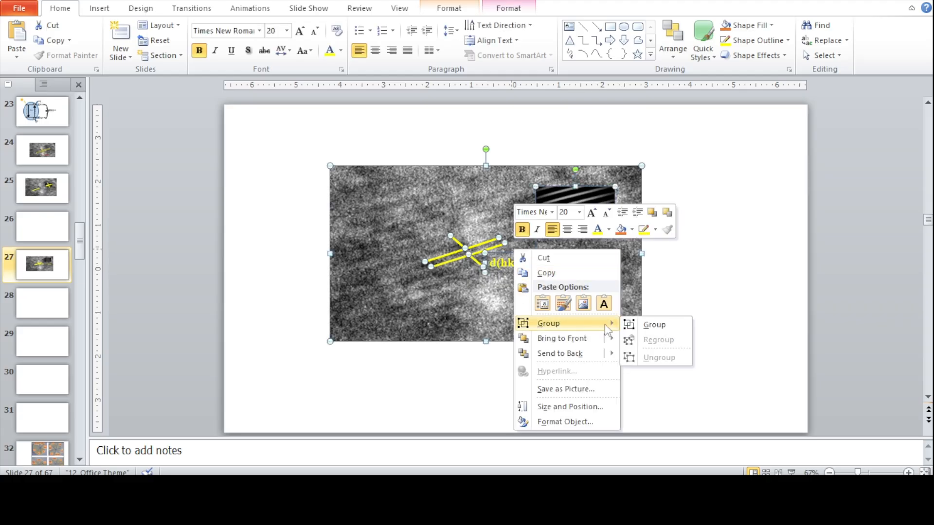
pyautogui.click(650, 323)
pyautogui.click(688, 296)
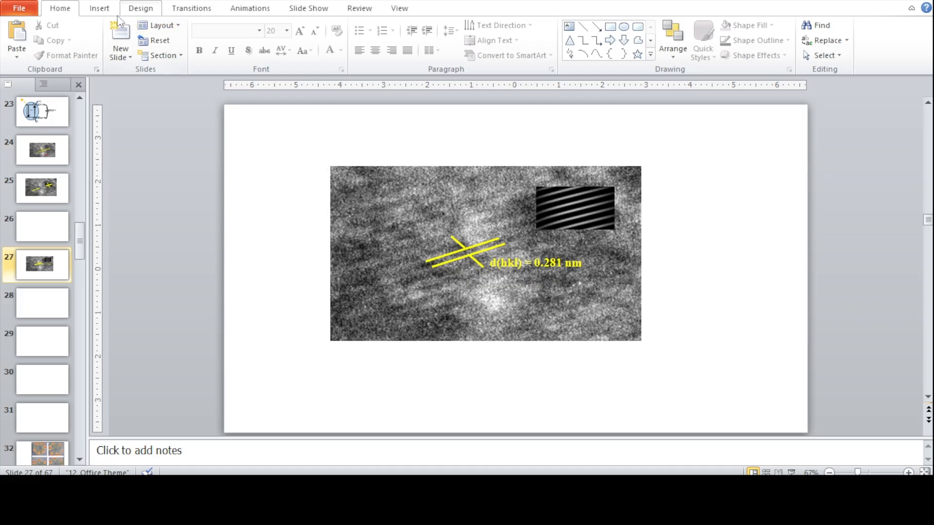
# - Draw a straight line about 1.38" wide and 0.26" high along a fringe in the inset picture and nudge it up slightly
pyautogui.click(99, 8)
pyautogui.click(188, 49)
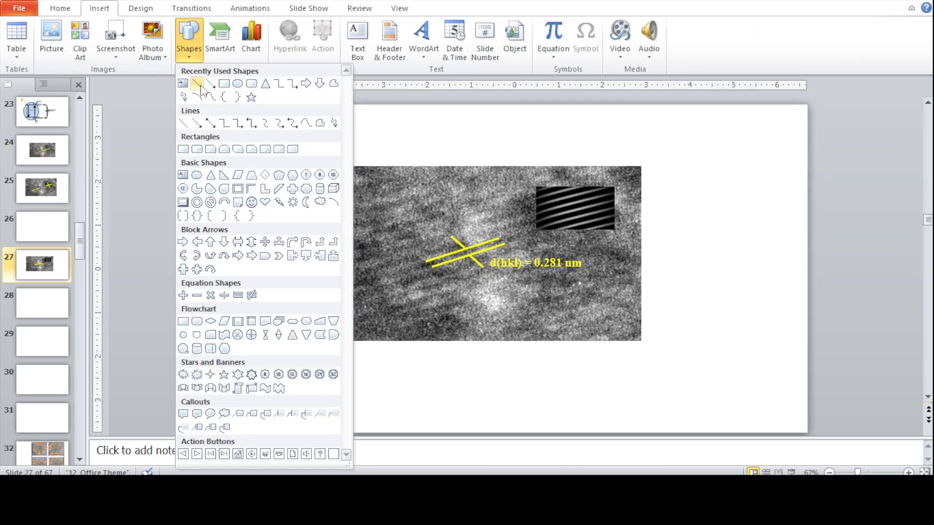
pyautogui.click(190, 120)
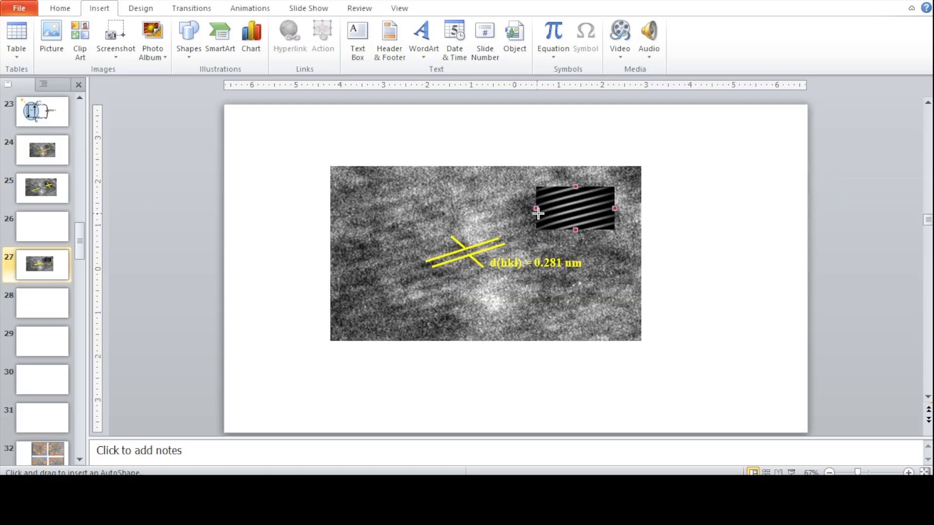
pyautogui.moveTo(591, 199); pyautogui.dragTo(597, 197)
pyautogui.doubleClick(601, 198)
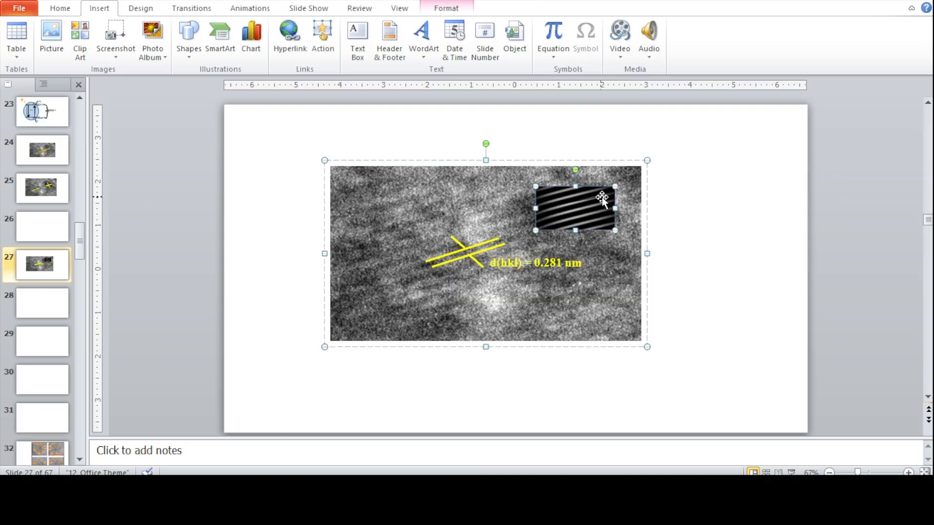
pyautogui.click(706, 213)
pyautogui.click(577, 201)
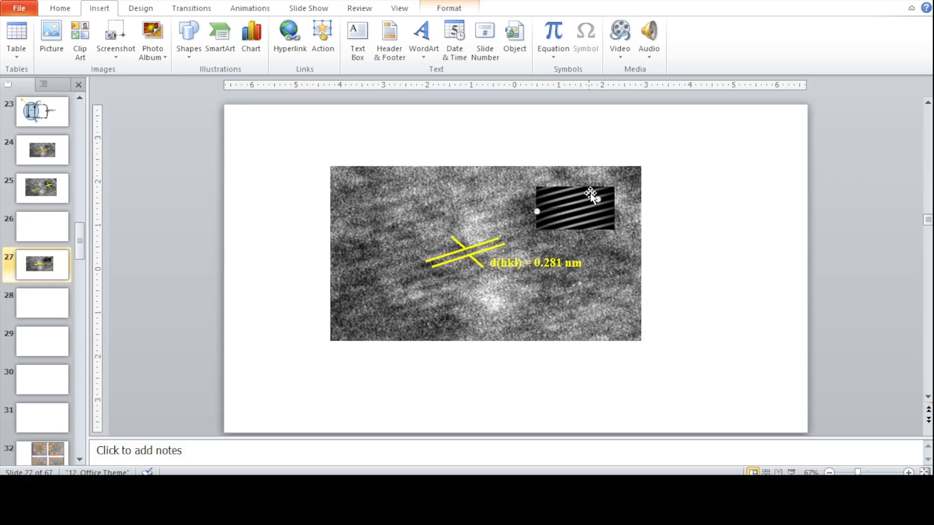
pyautogui.press('Up')
# - Change the inset line's outline weight and set its colour to yellow
pyautogui.doubleClick(598, 204)
pyautogui.click(518, 42)
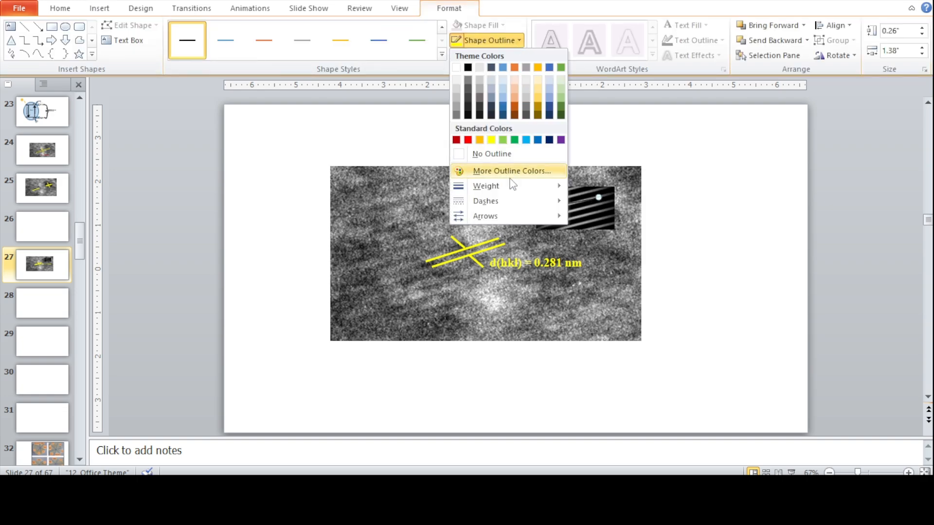
pyautogui.moveTo(546, 184)
pyautogui.click(626, 261)
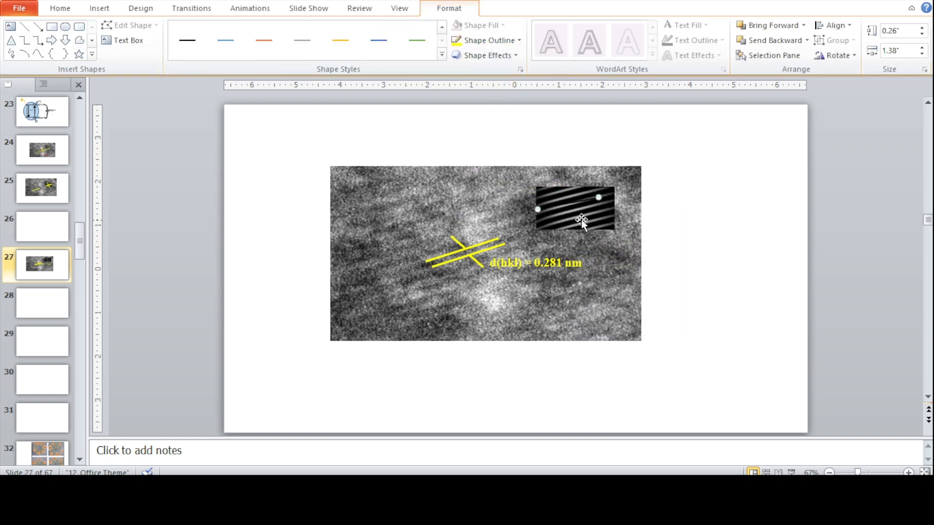
pyautogui.click(519, 41)
pyautogui.click(492, 140)
pyautogui.moveTo(541, 217); pyautogui.dragTo(540, 213)
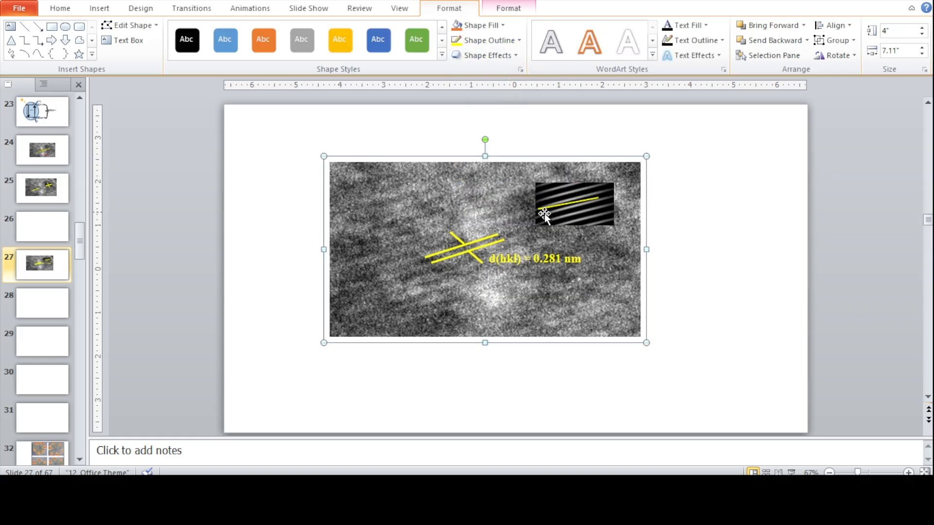